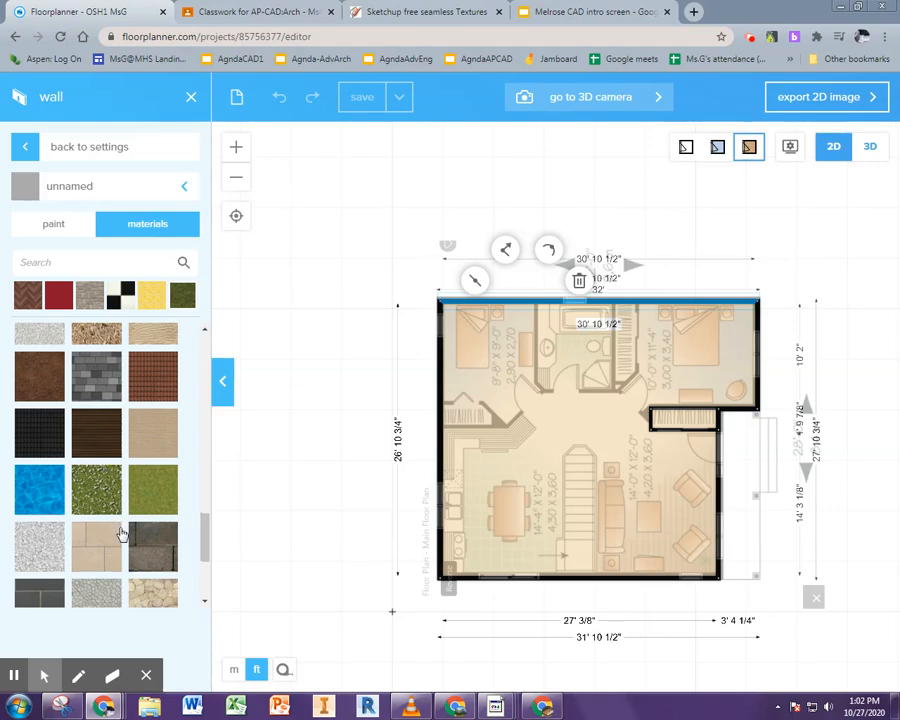
Browse the wall material library for the selected wall, then deselect the wall
scroll(127, 560, down, 2)
scroll(127, 560, down, 10)
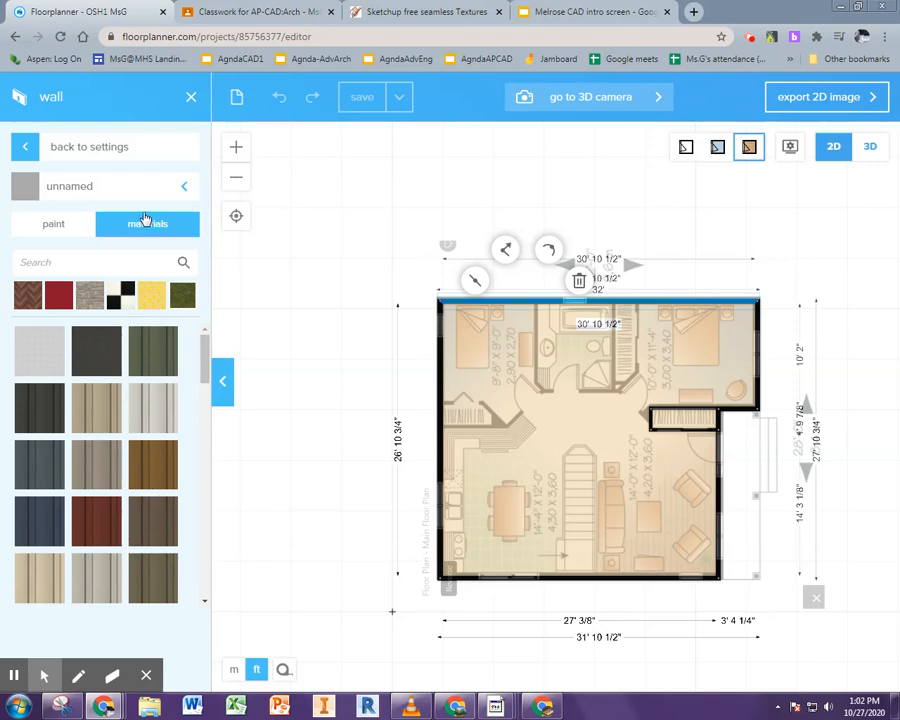
click(312, 216)
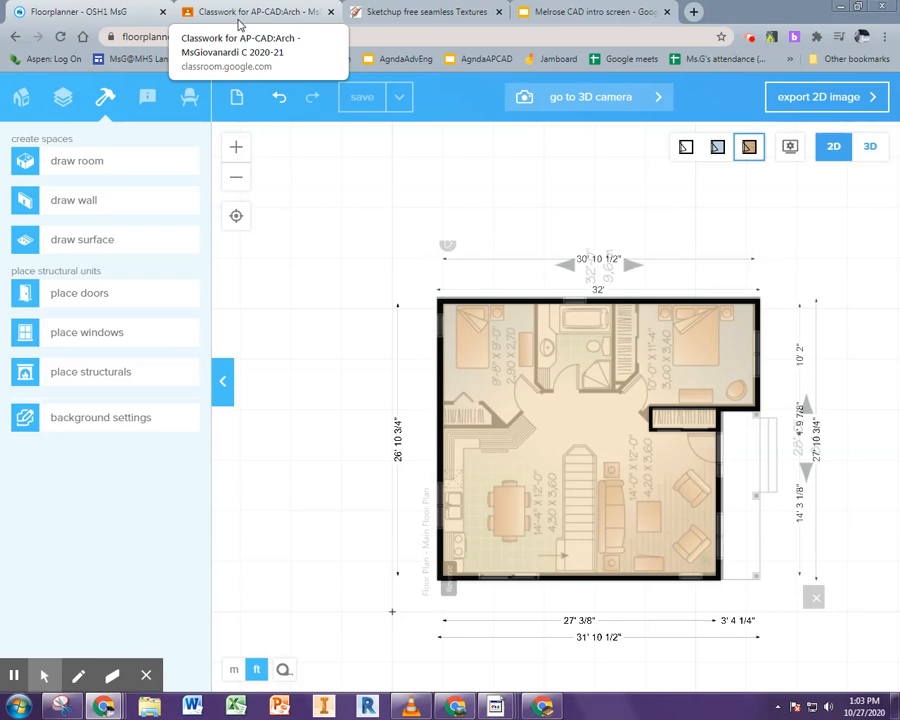
Switch to the SketchUp Texture site and search its textures for siding
click(240, 12)
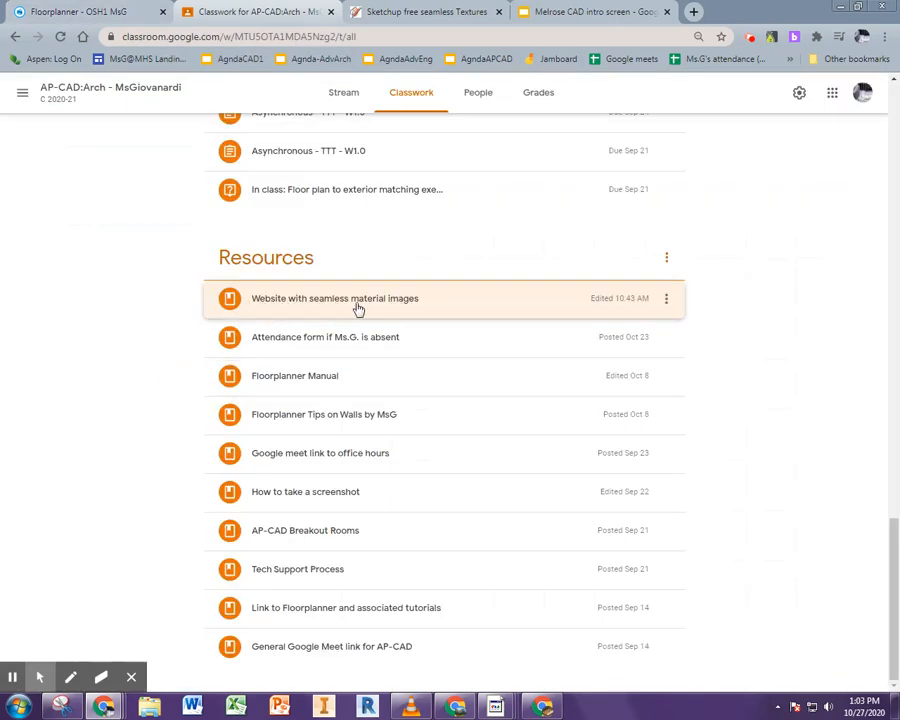
click(409, 9)
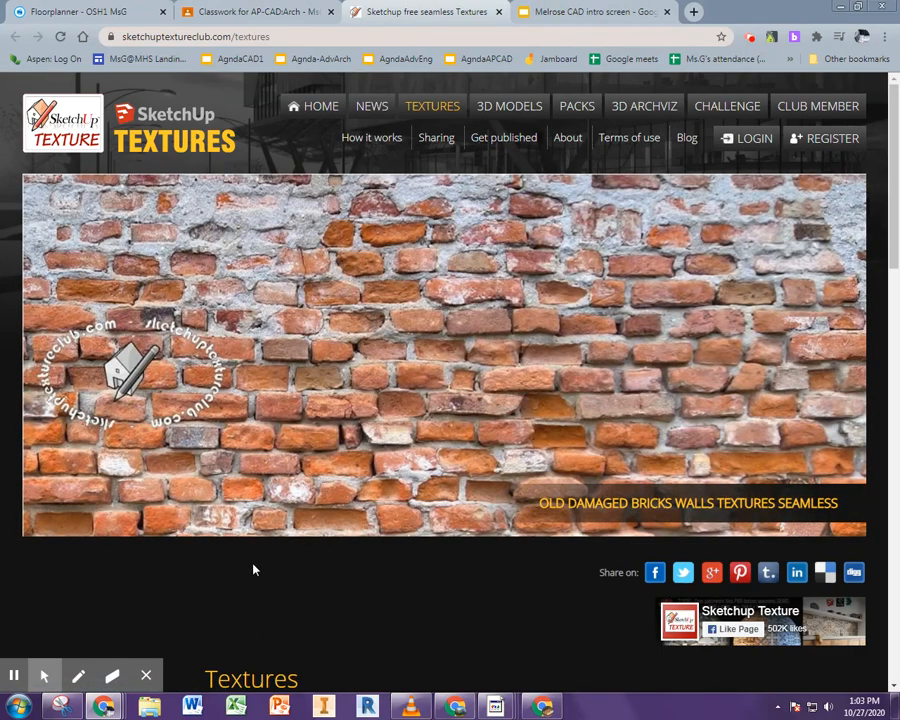
scroll(253, 569, down, 3)
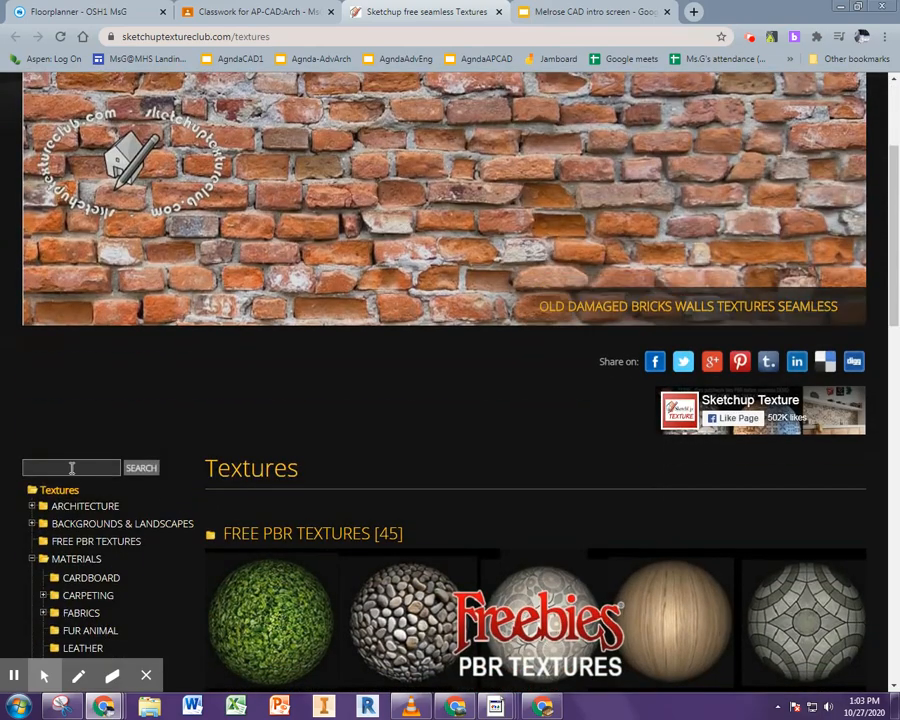
click(72, 468)
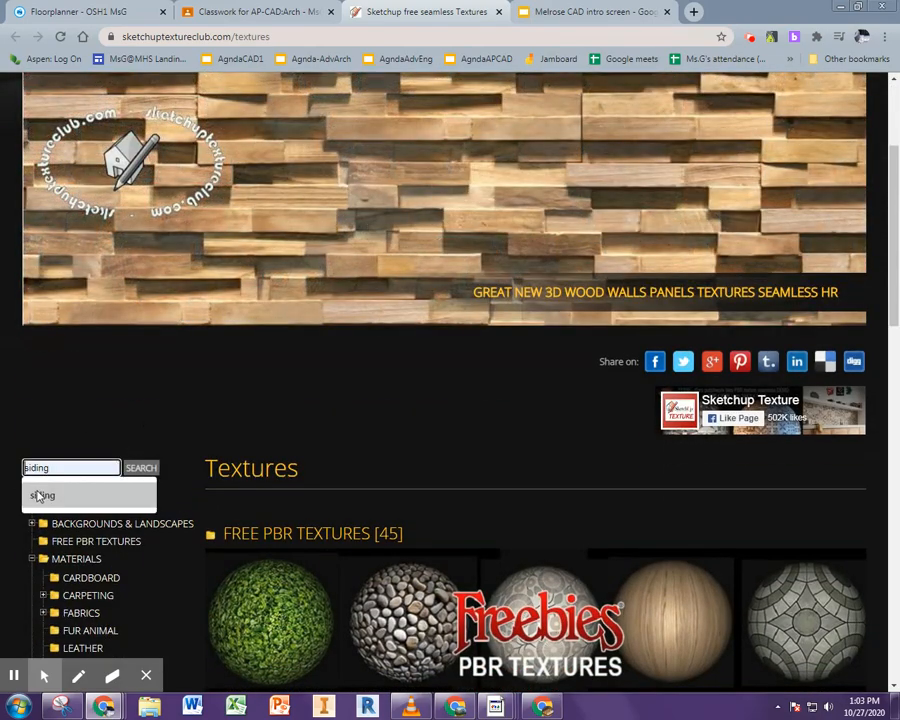
click(40, 495)
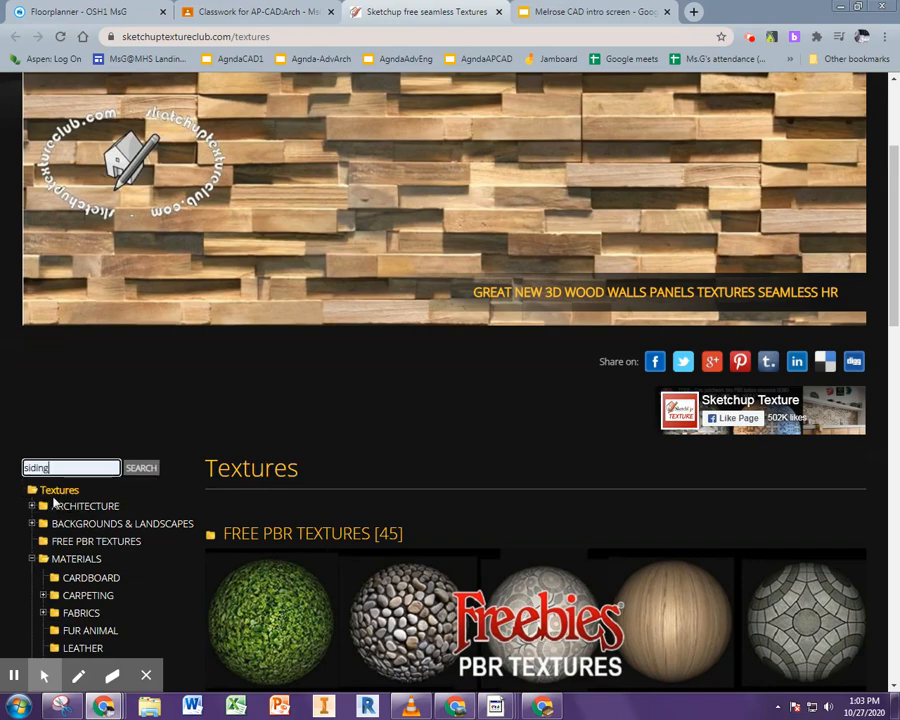
click(145, 472)
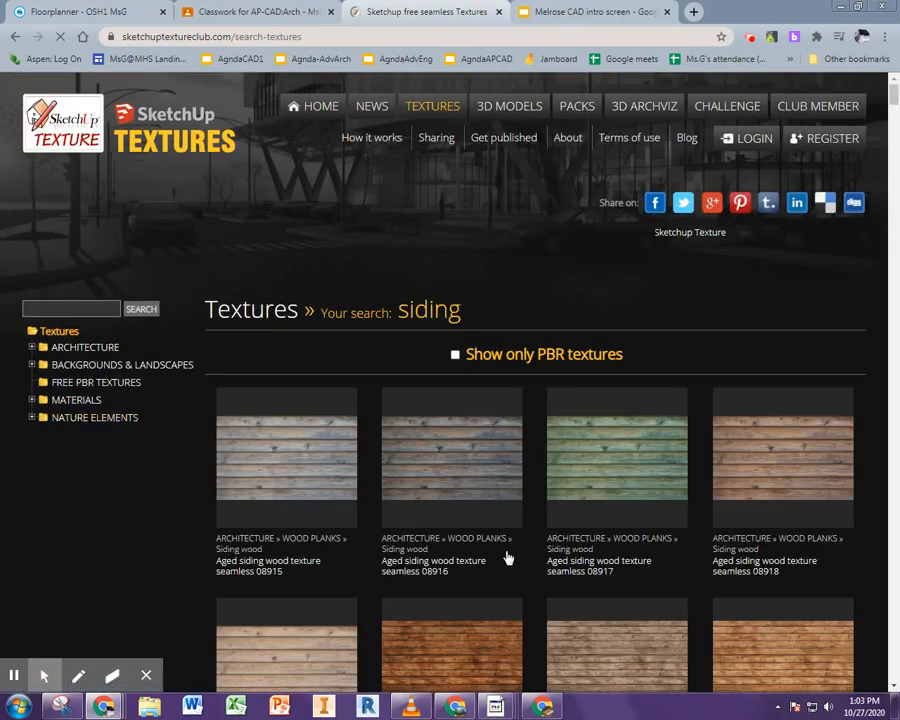
Browse the siding results and open the Cypress siding wood texture seamless 08861
scroll(591, 557, down, 2)
scroll(589, 557, down, 5)
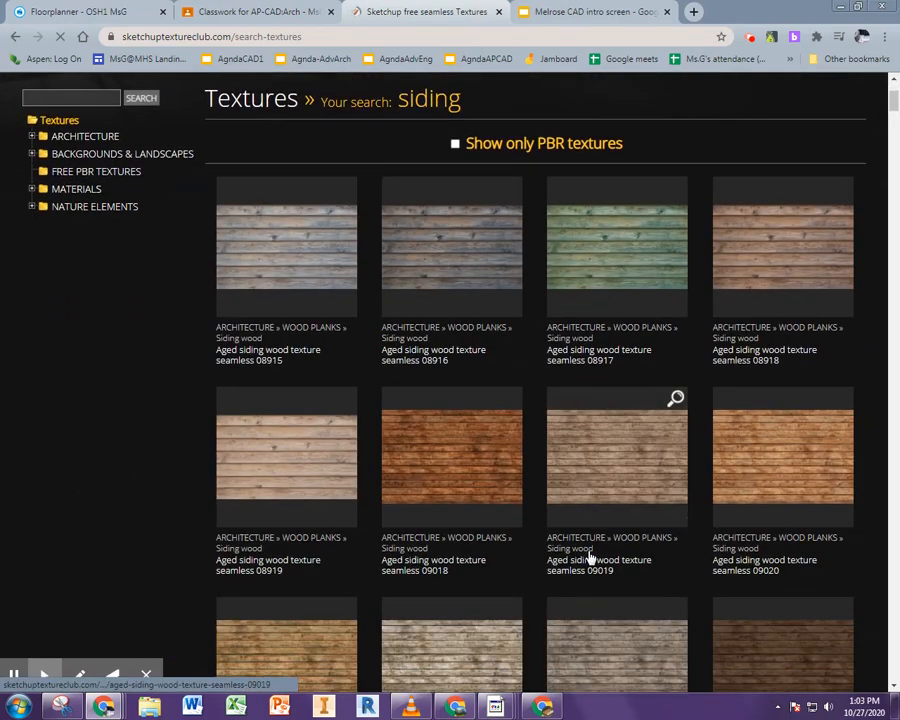
scroll(591, 557, down, 7)
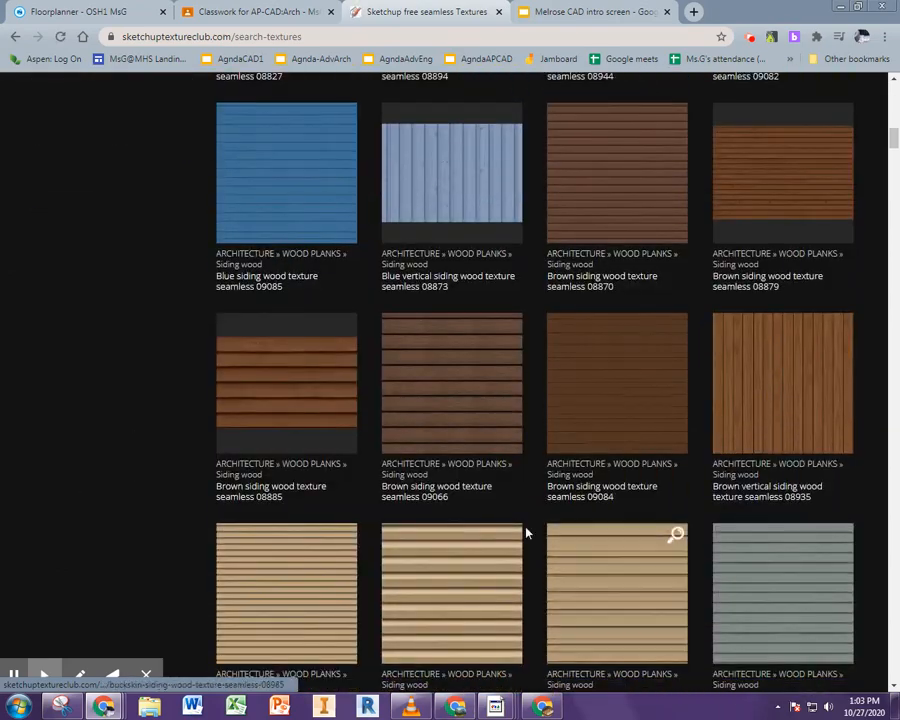
scroll(571, 636, down, 1)
scroll(570, 634, down, 2)
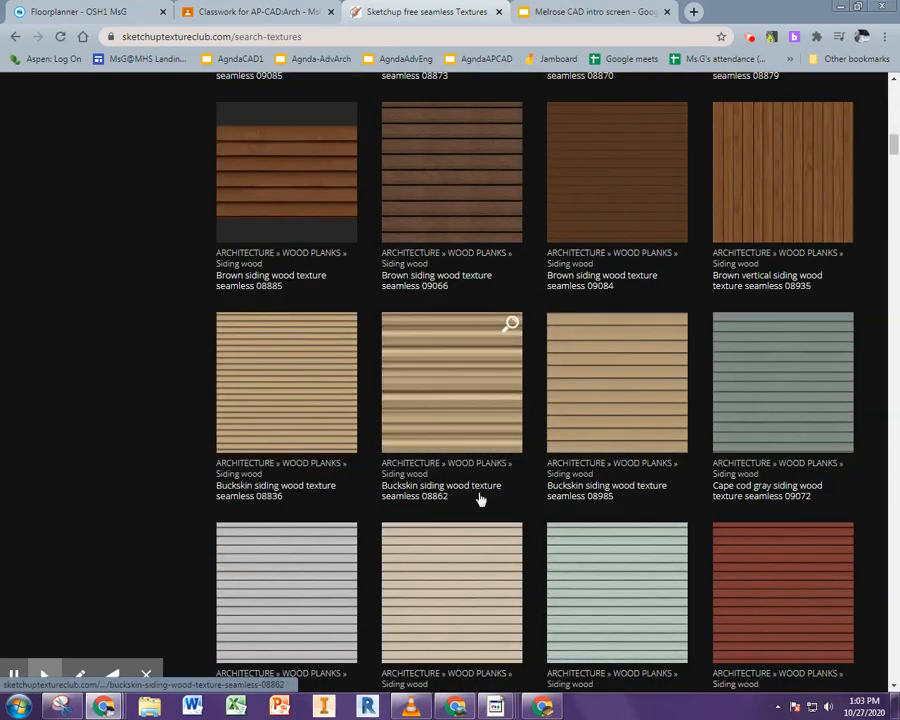
scroll(480, 497, down, 7)
scroll(485, 498, down, 1)
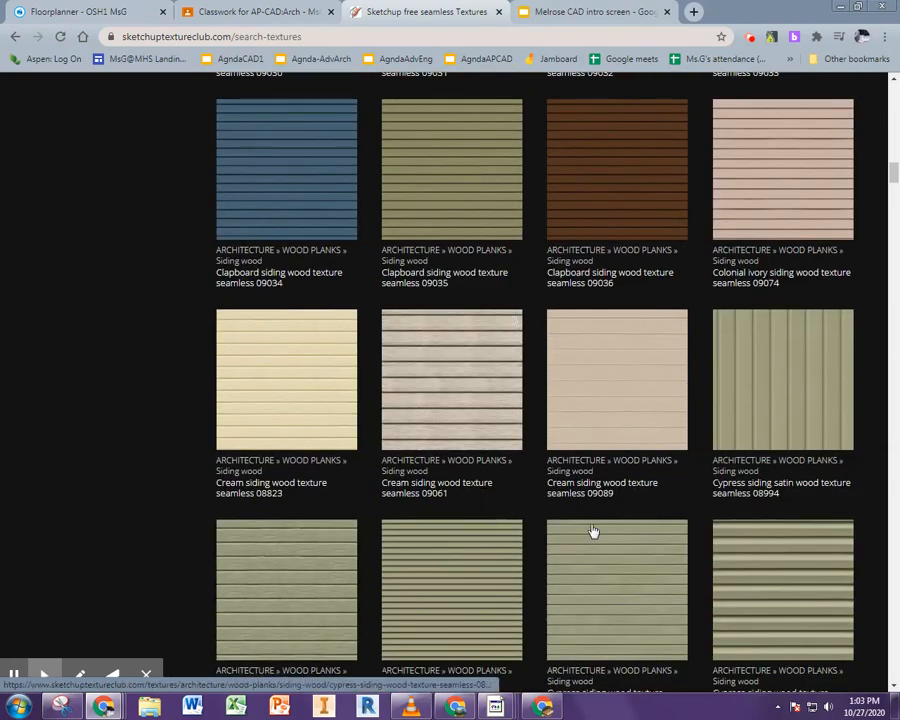
click(760, 578)
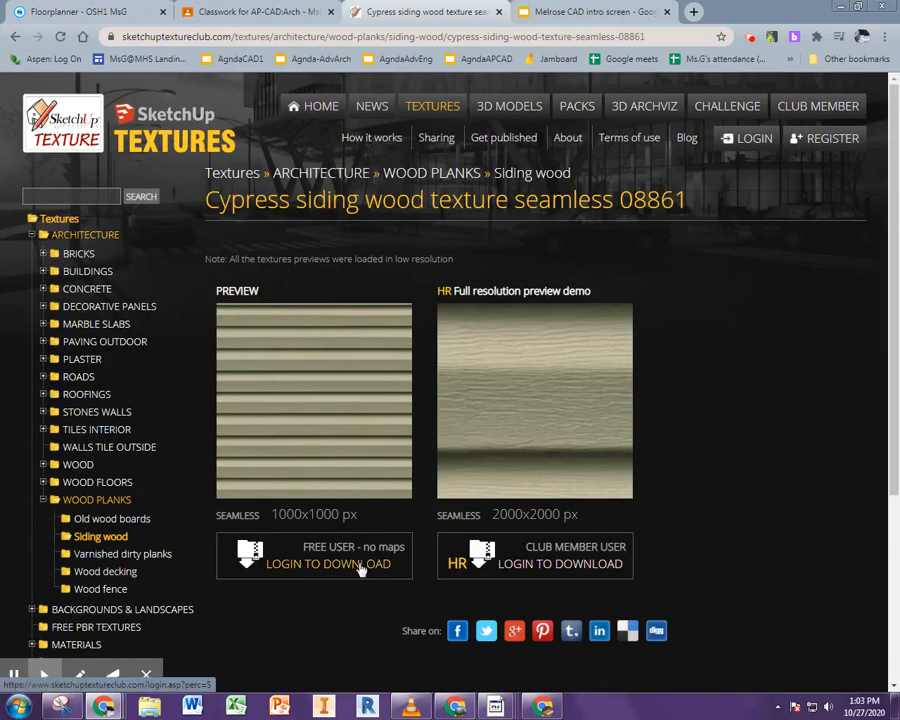
Log in to the texture site and download the free-user version of the cypress siding texture
click(361, 566)
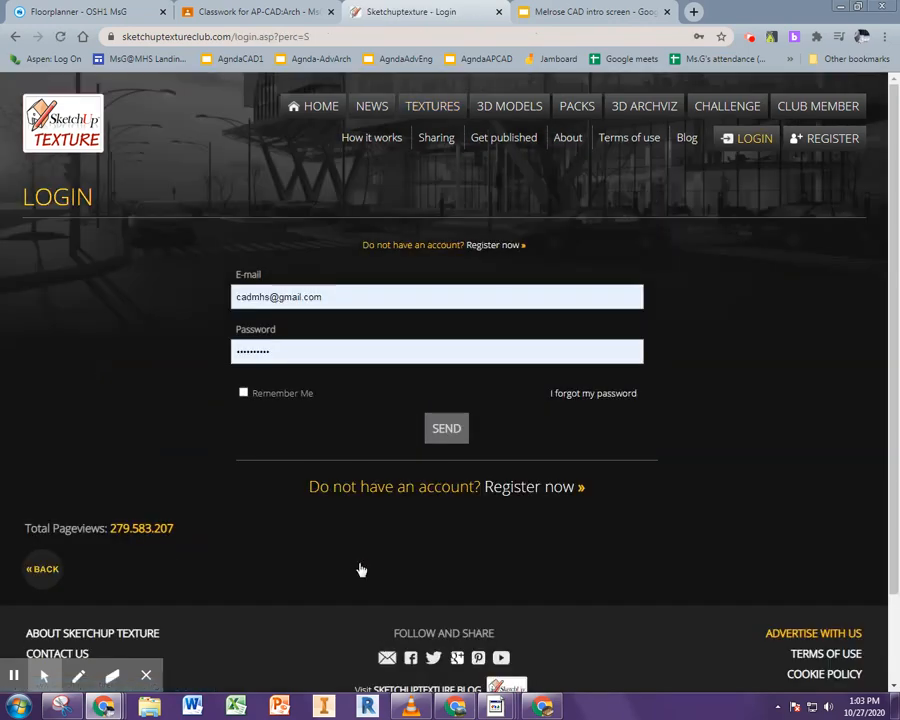
click(444, 428)
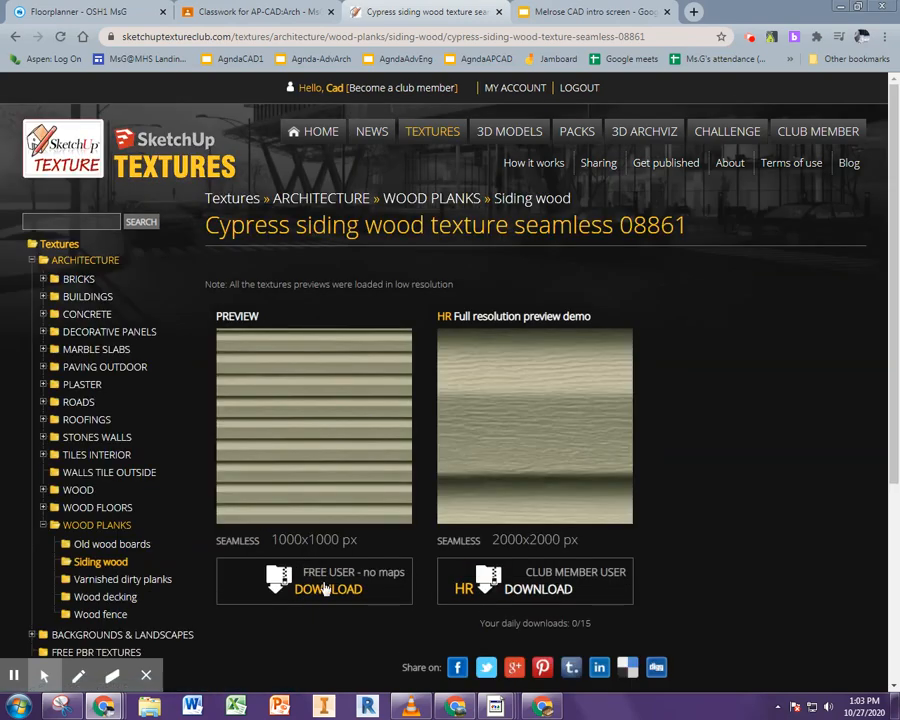
click(325, 590)
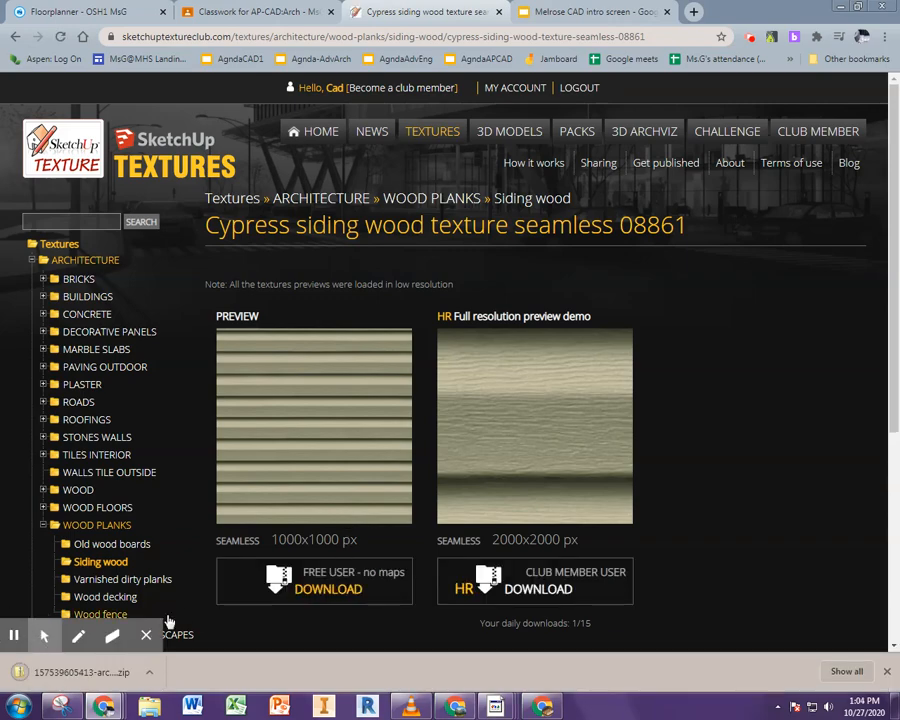
Open the downloaded zip and preview the cypress siding texture image, then close the viewer
click(148, 672)
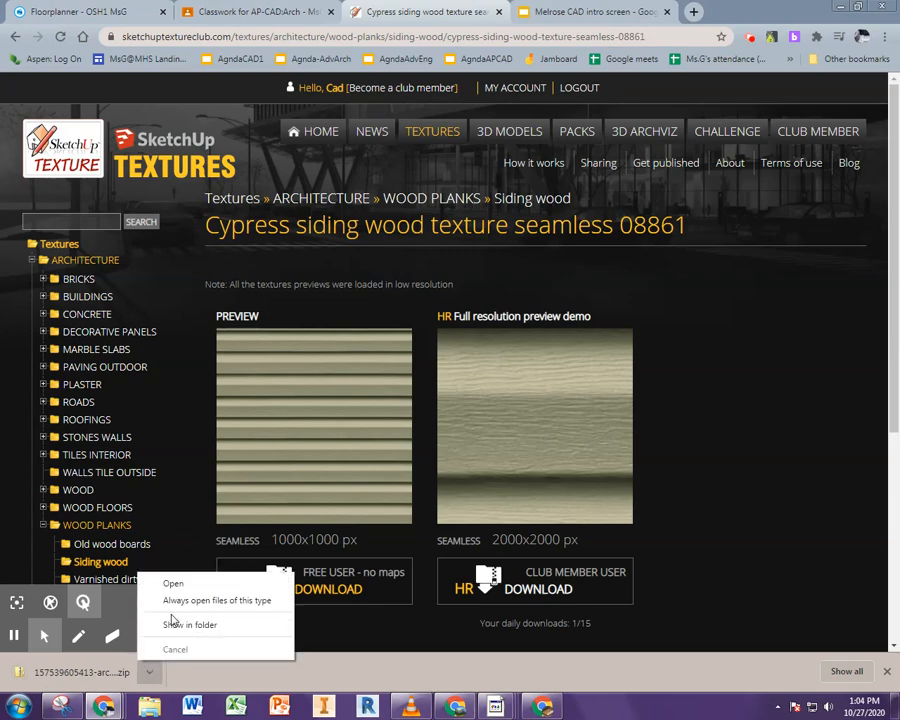
click(174, 583)
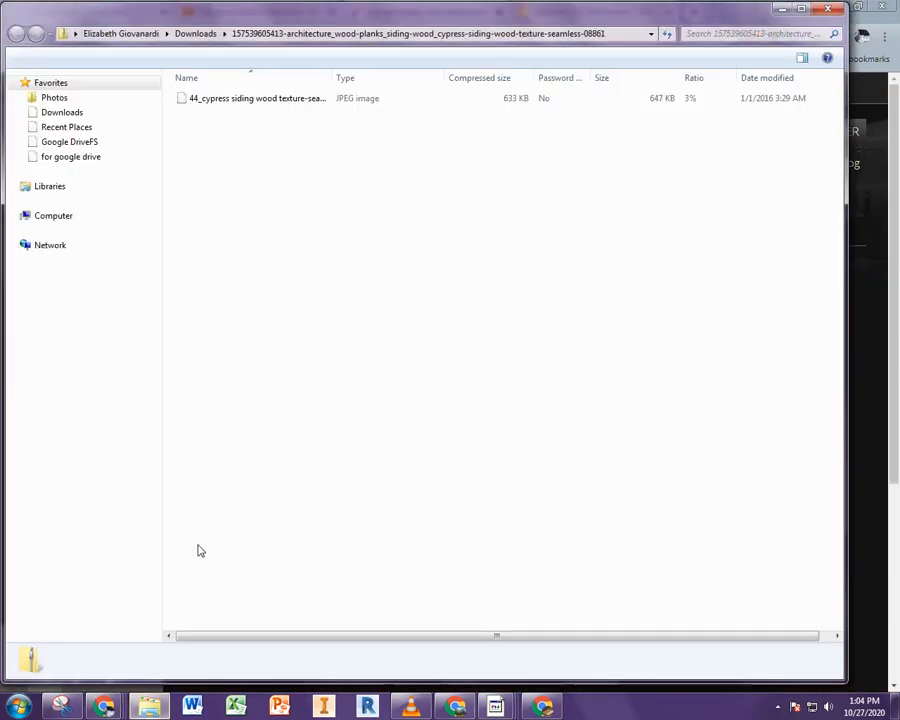
double_click(212, 99)
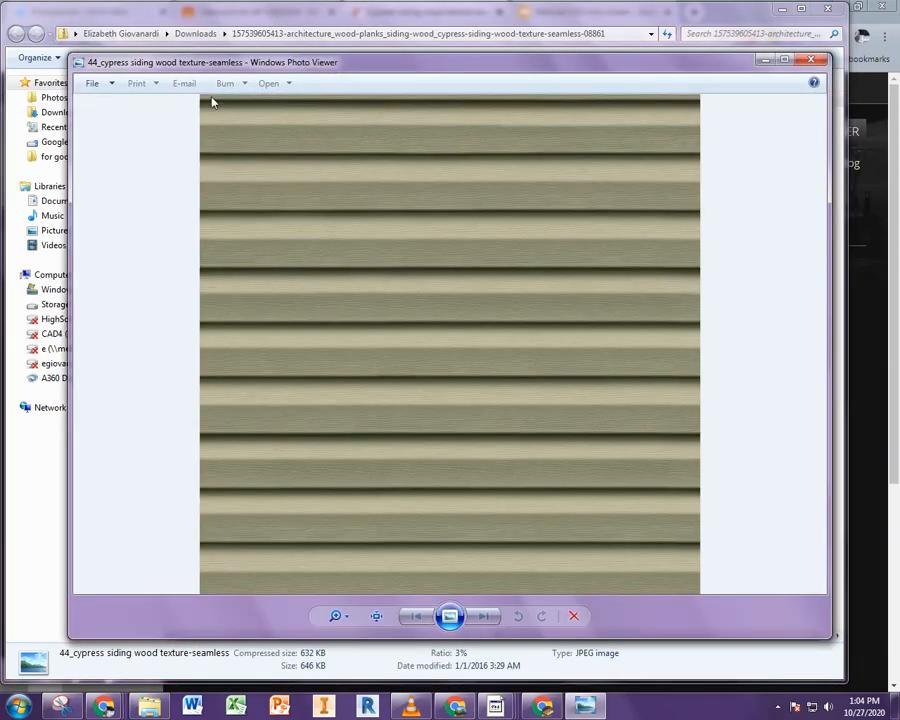
click(573, 616)
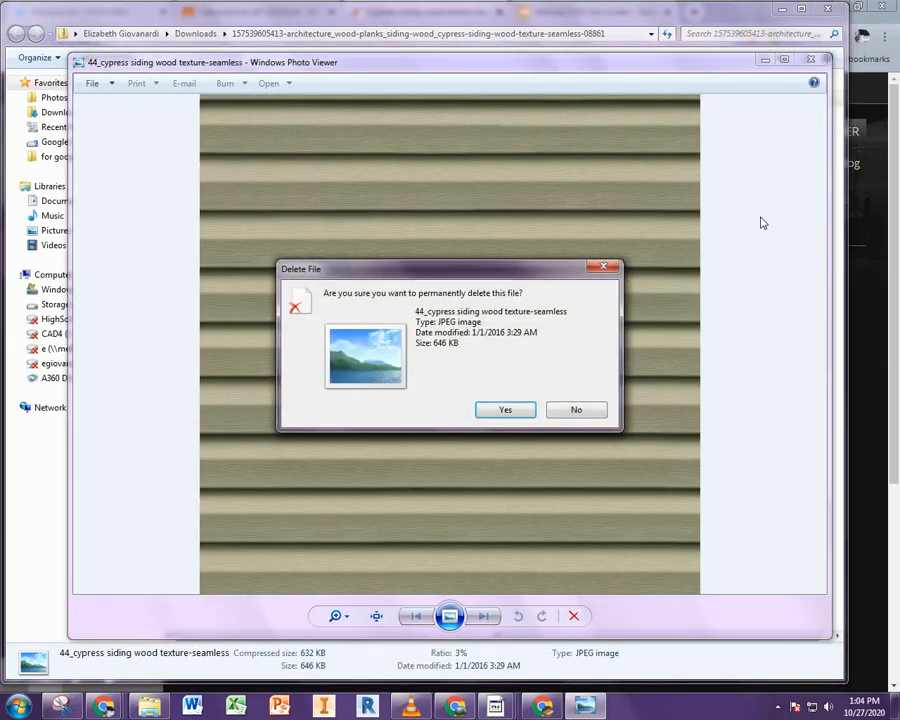
click(574, 409)
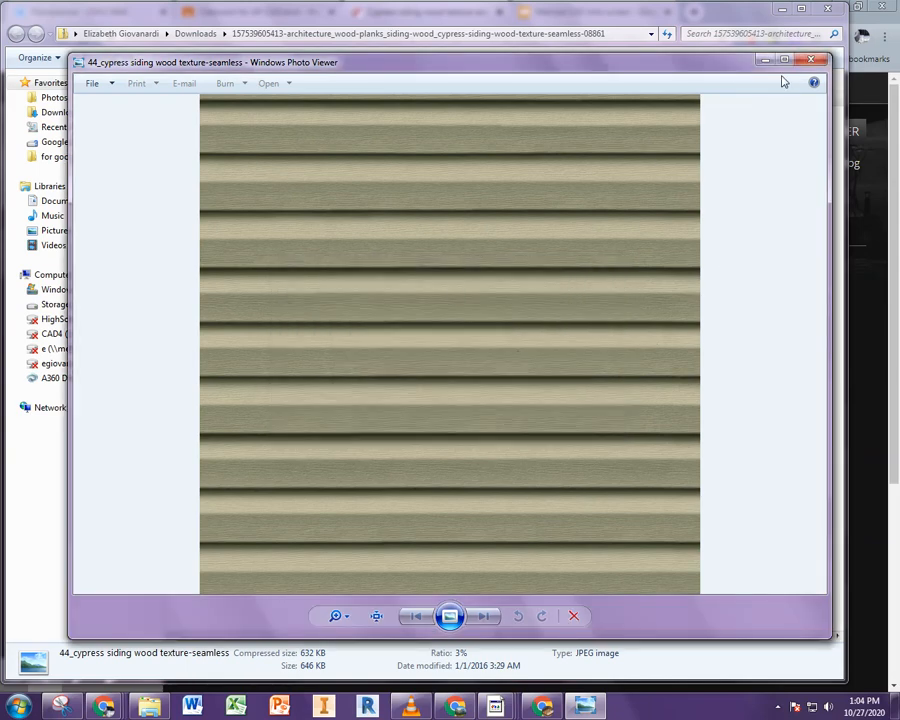
click(810, 60)
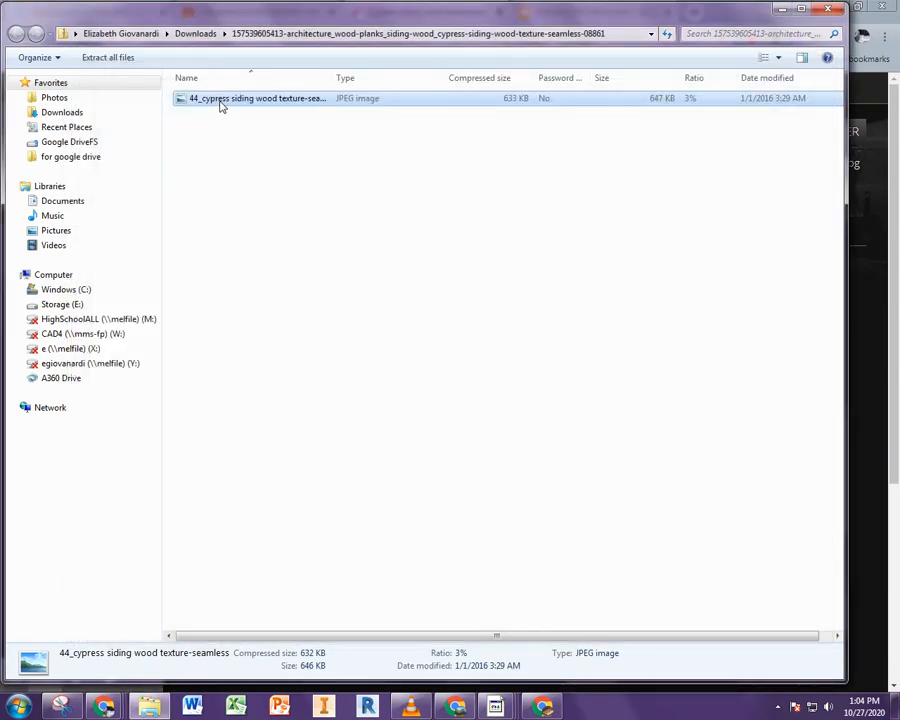
Extract the zip's contents into its default Downloads folder and close the file window
click(124, 57)
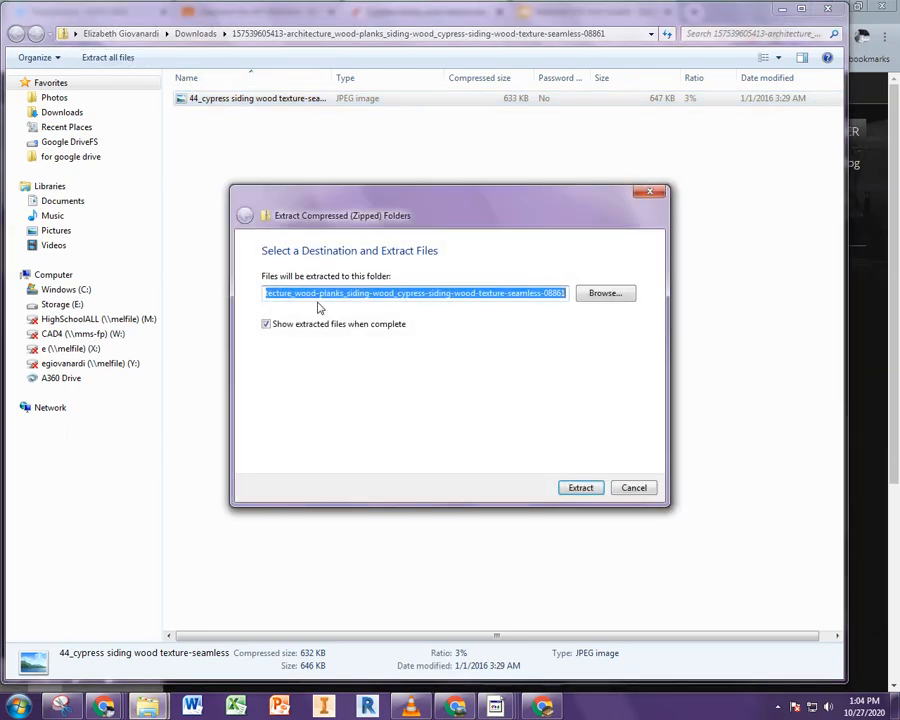
drag(291, 293, 425, 291)
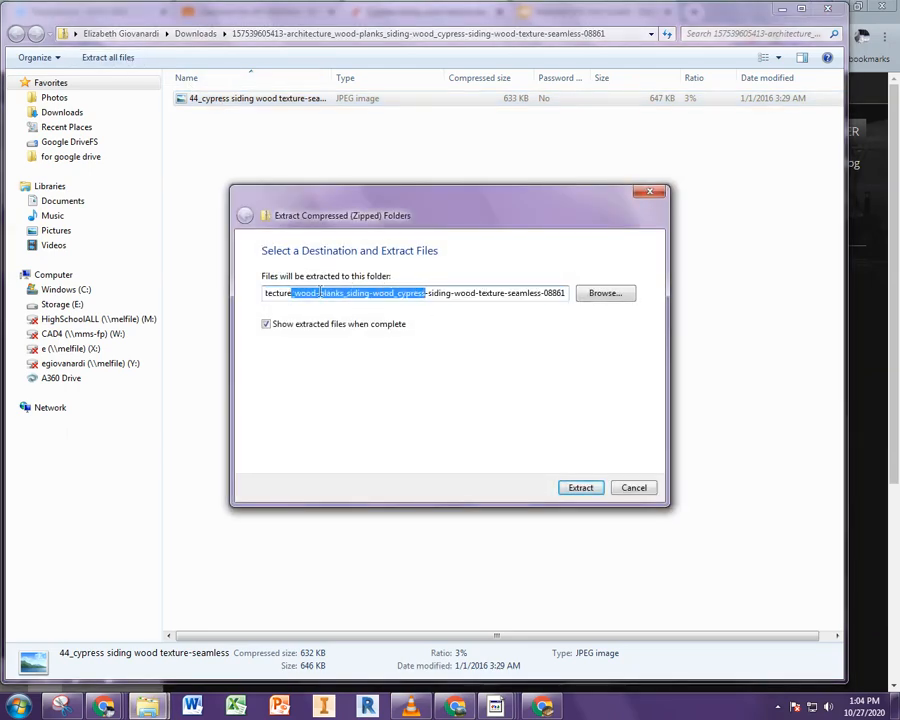
drag(320, 293, 235, 290)
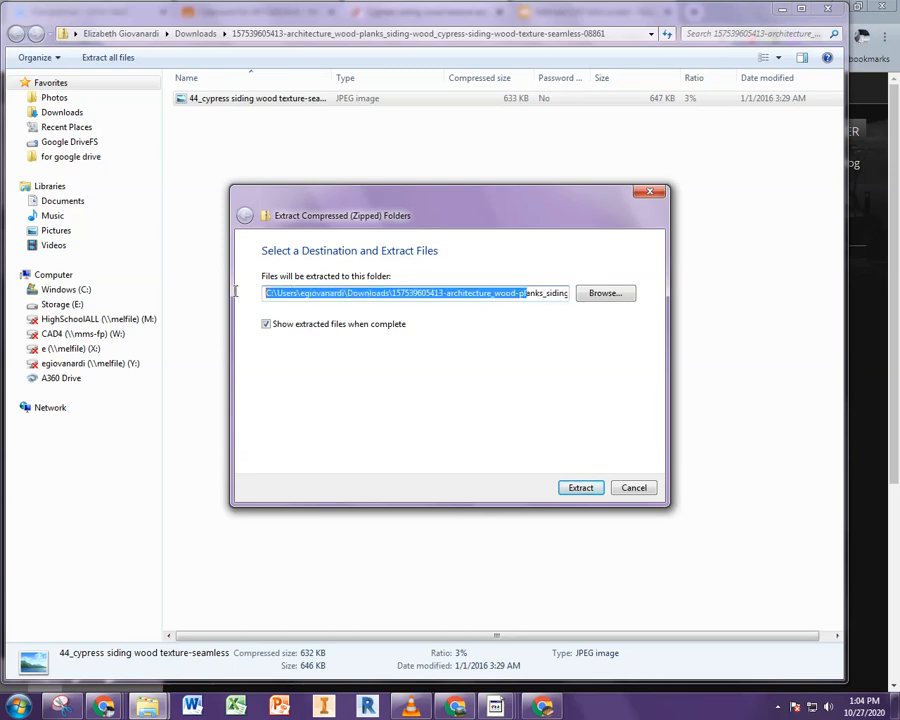
click(570, 490)
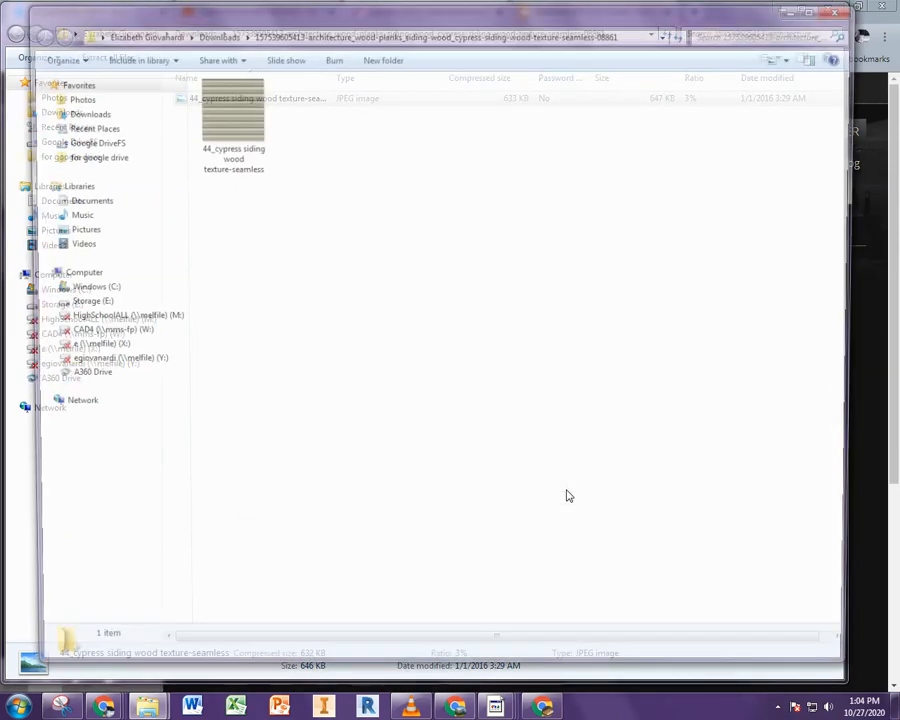
click(876, 27)
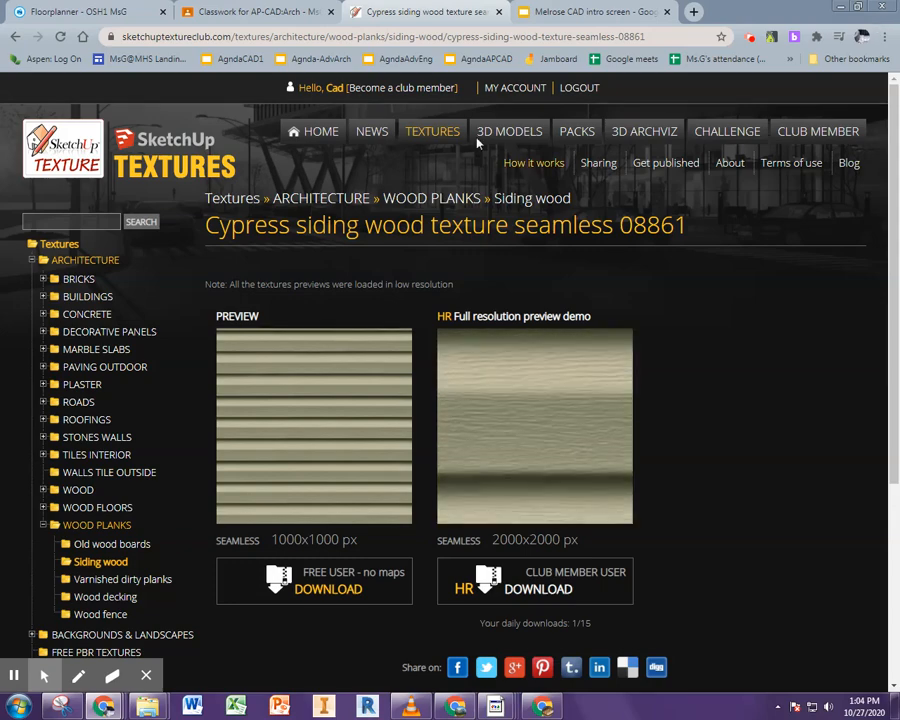
Return to the floor plan, preview it in 3D by orbiting around the walls, and switch back to 2D
click(105, 12)
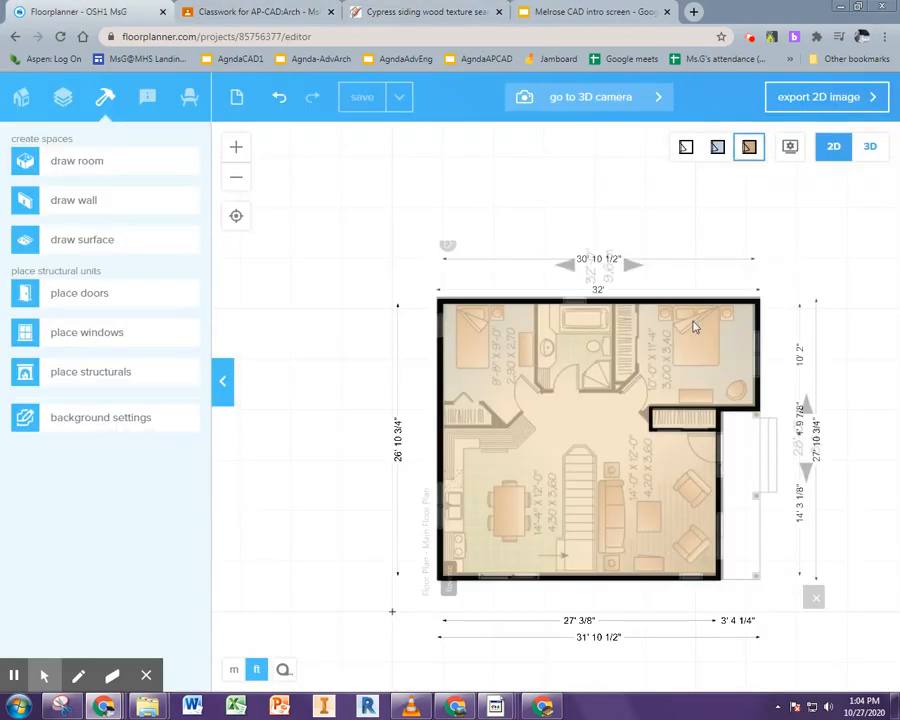
click(868, 147)
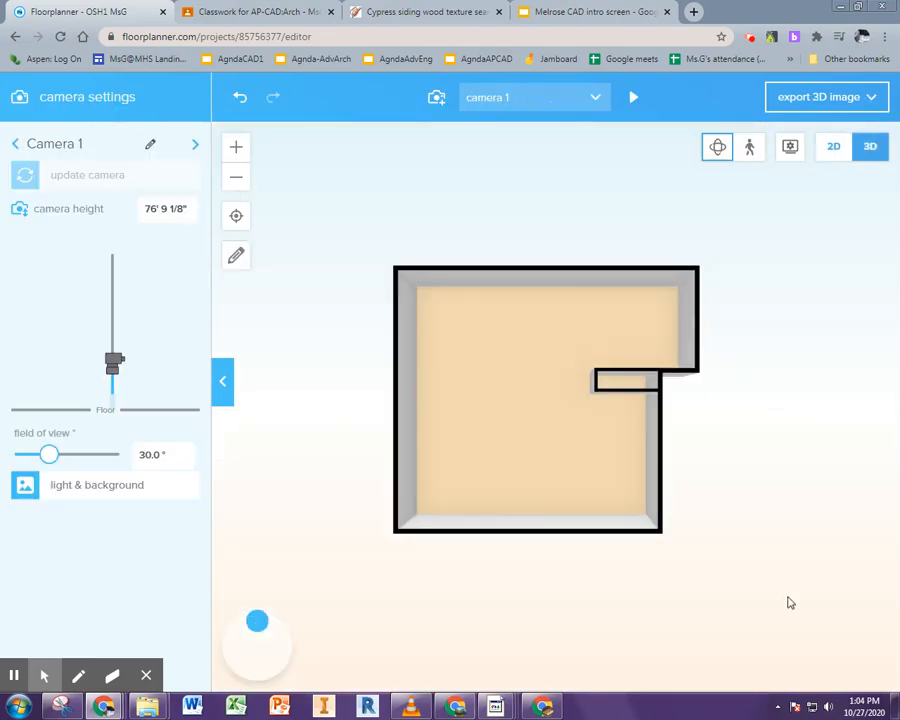
drag(716, 604, 390, 494)
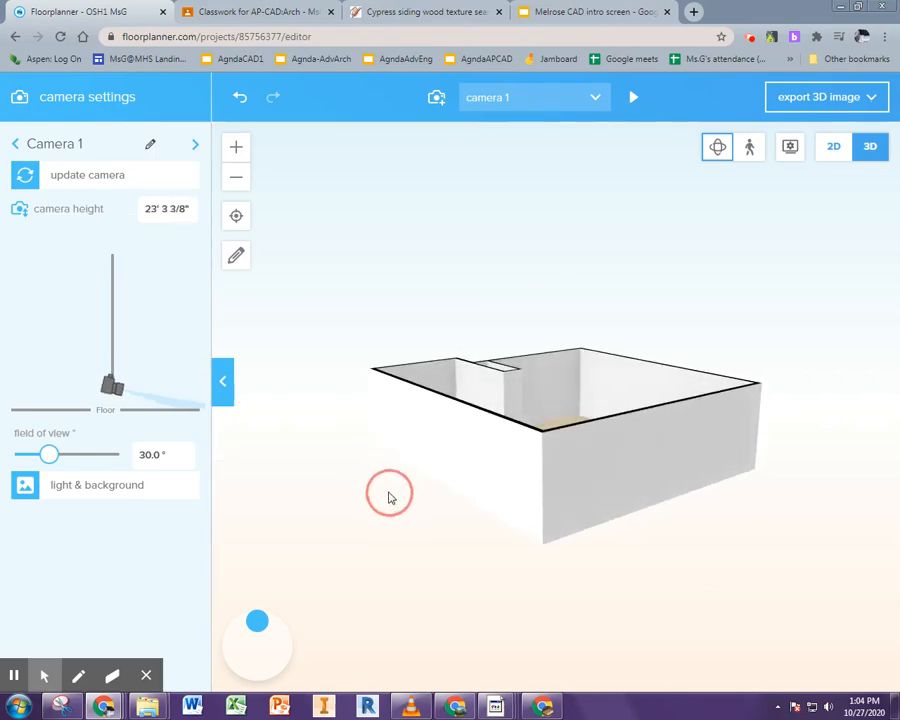
right_click(390, 494)
click(341, 490)
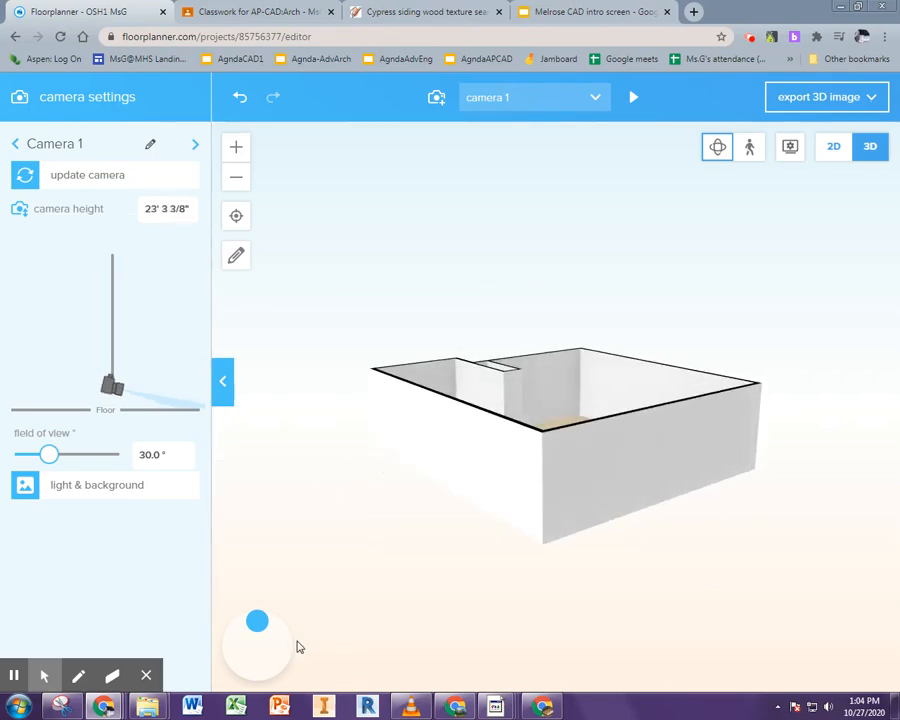
drag(257, 629, 258, 645)
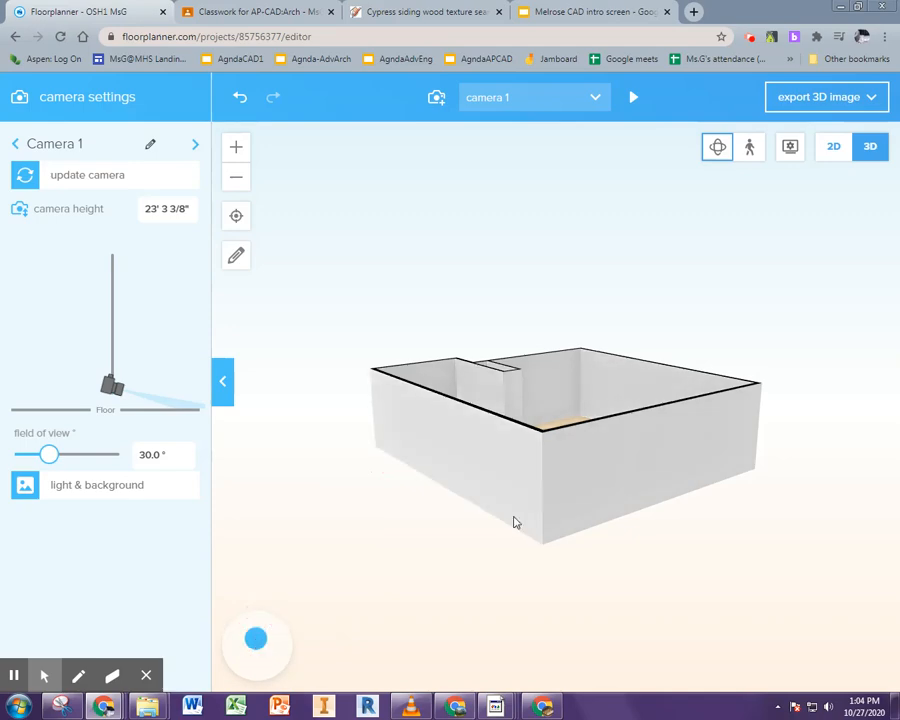
drag(432, 529, 719, 508)
click(833, 146)
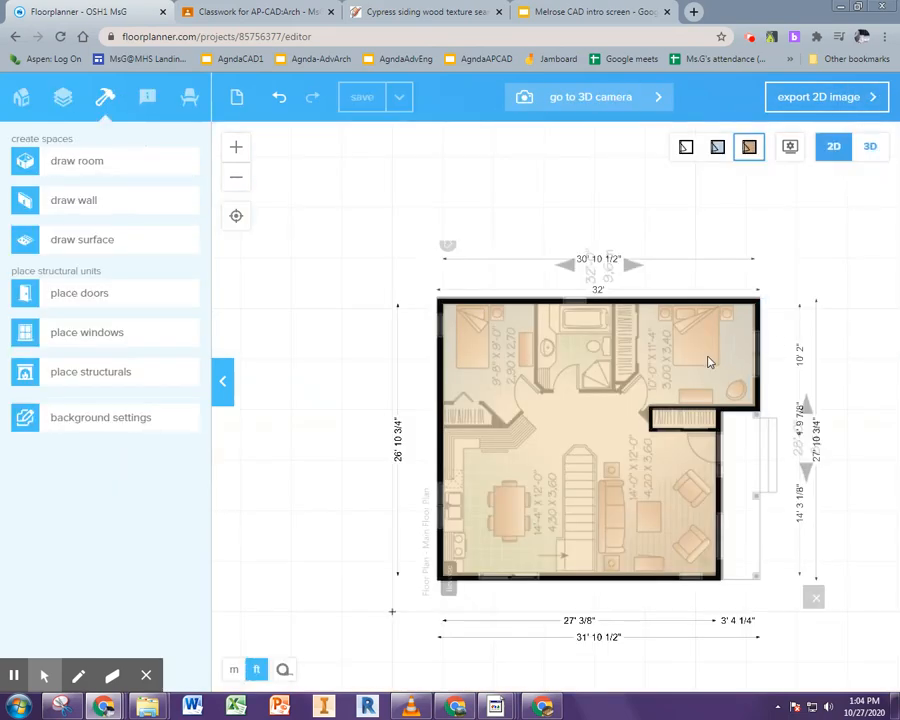
Select the top exterior wall and upload the 44_cypress siding wood texture-seamless image from the extracted Downloads folder as its front-view image
click(536, 302)
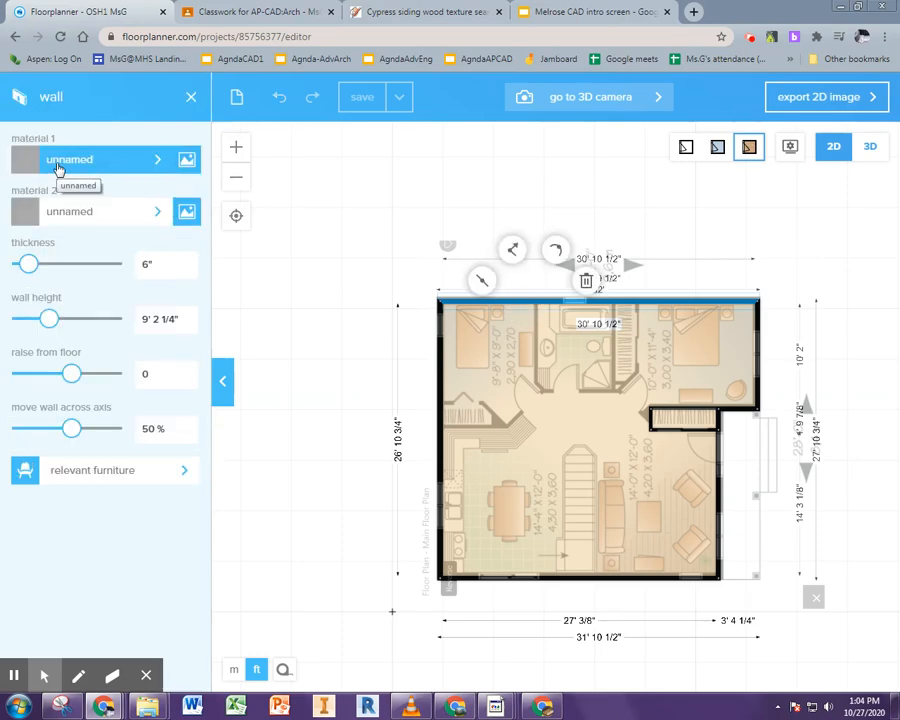
click(158, 163)
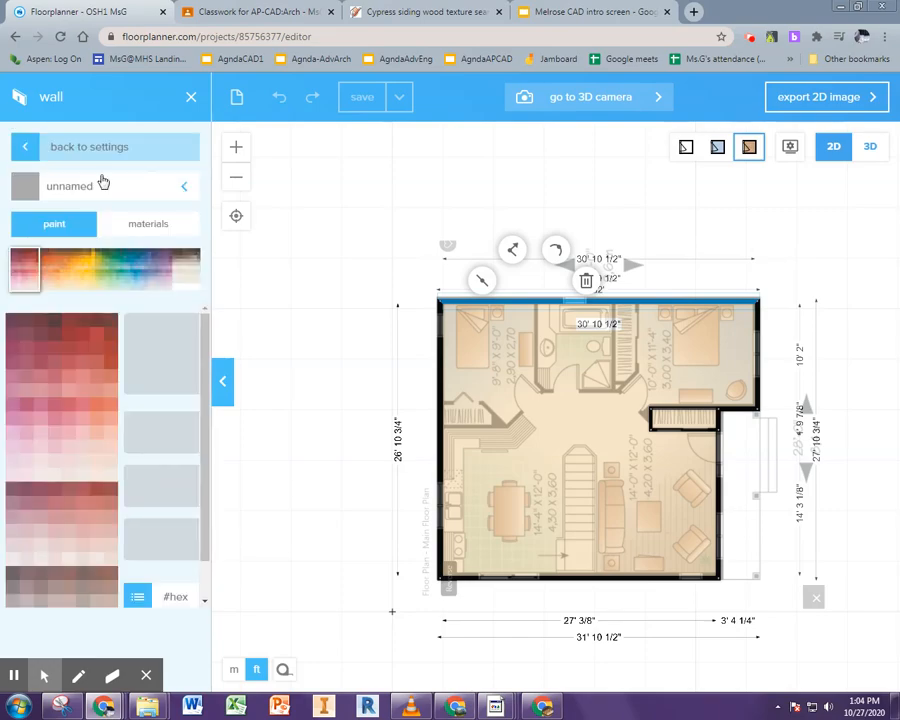
click(27, 150)
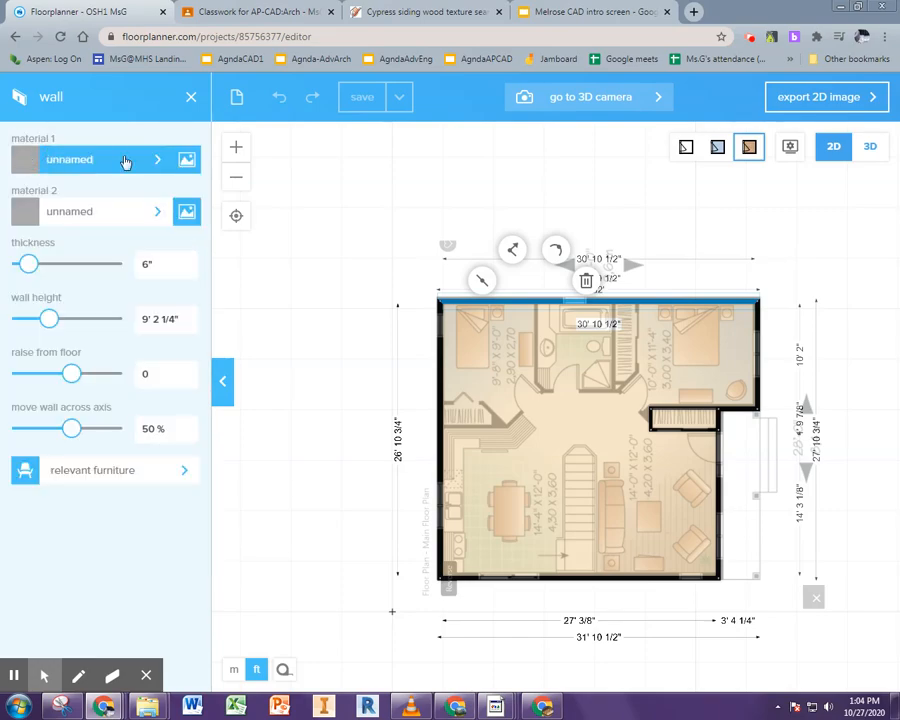
click(186, 161)
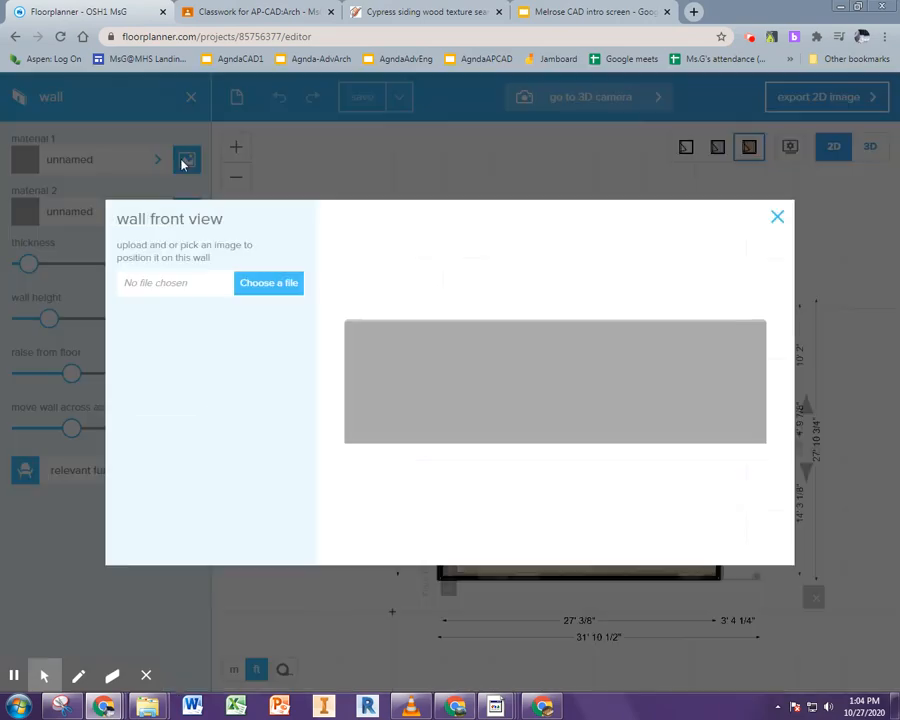
click(243, 297)
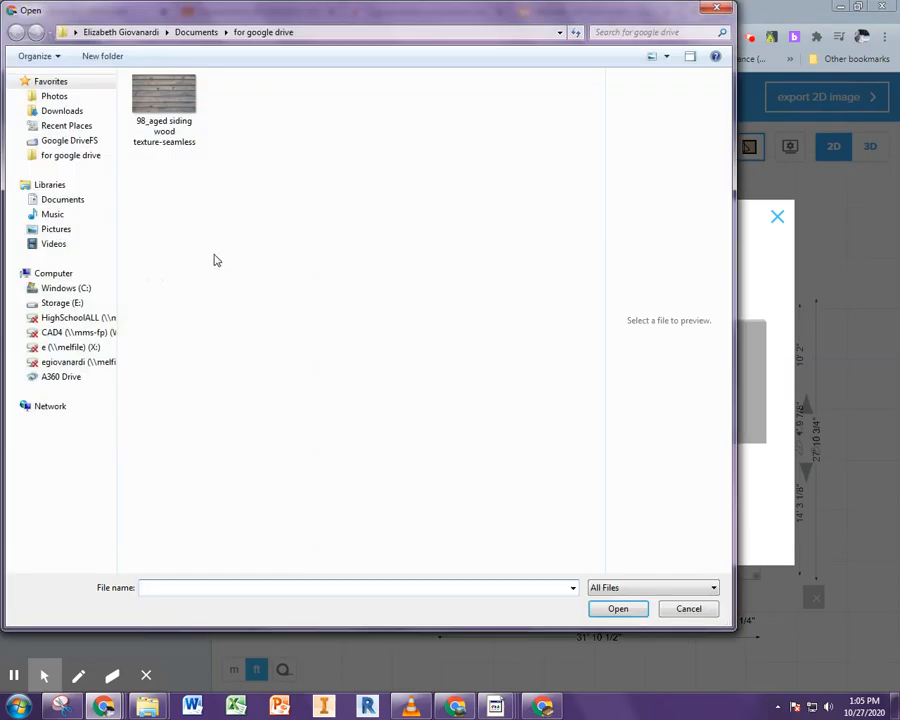
click(44, 111)
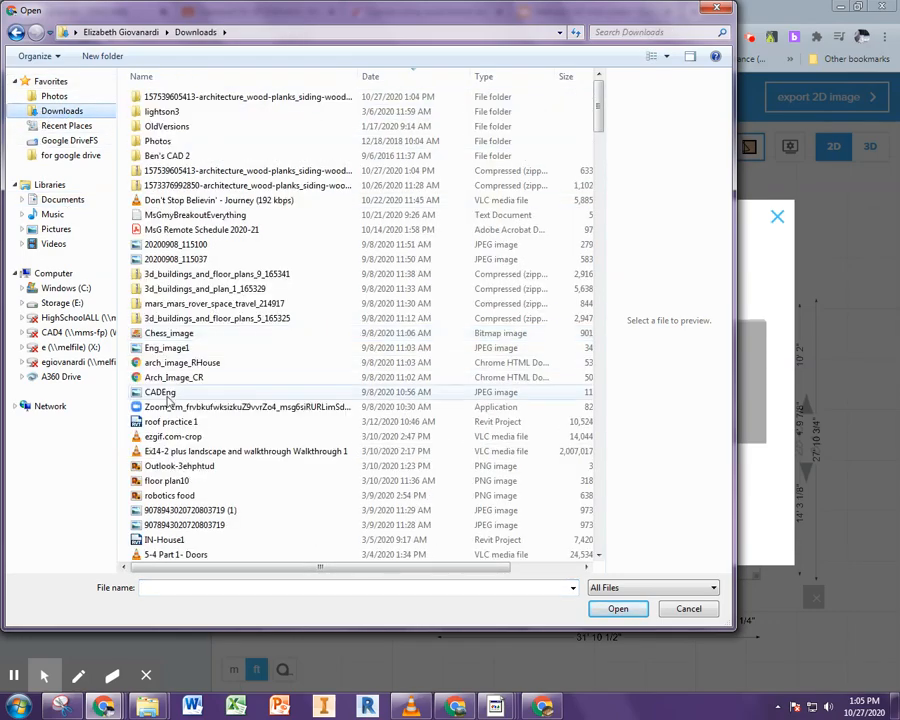
click(241, 100)
double_click(241, 100)
click(164, 108)
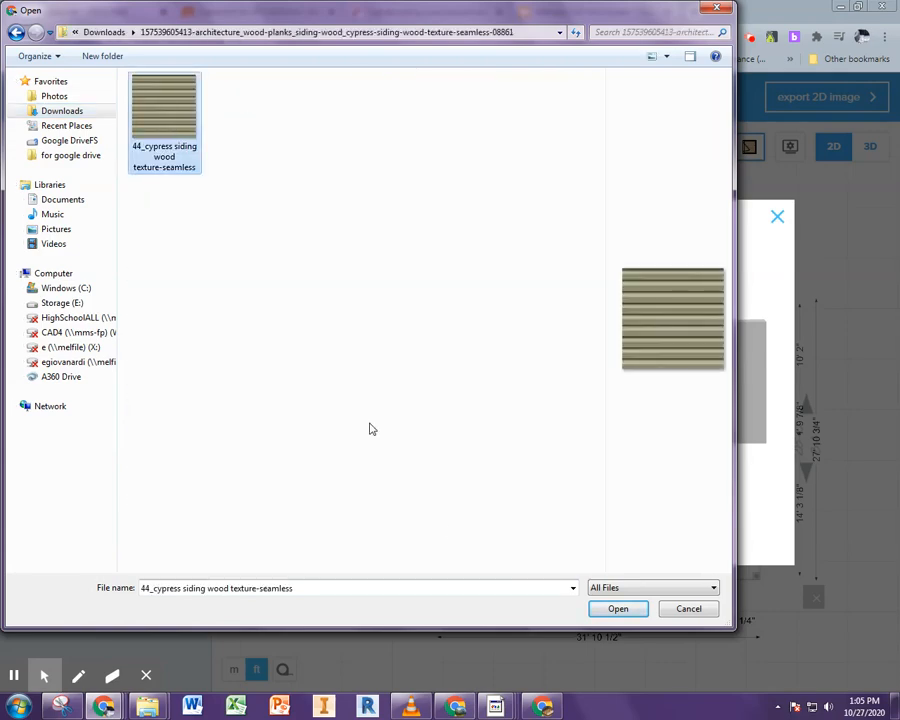
click(624, 612)
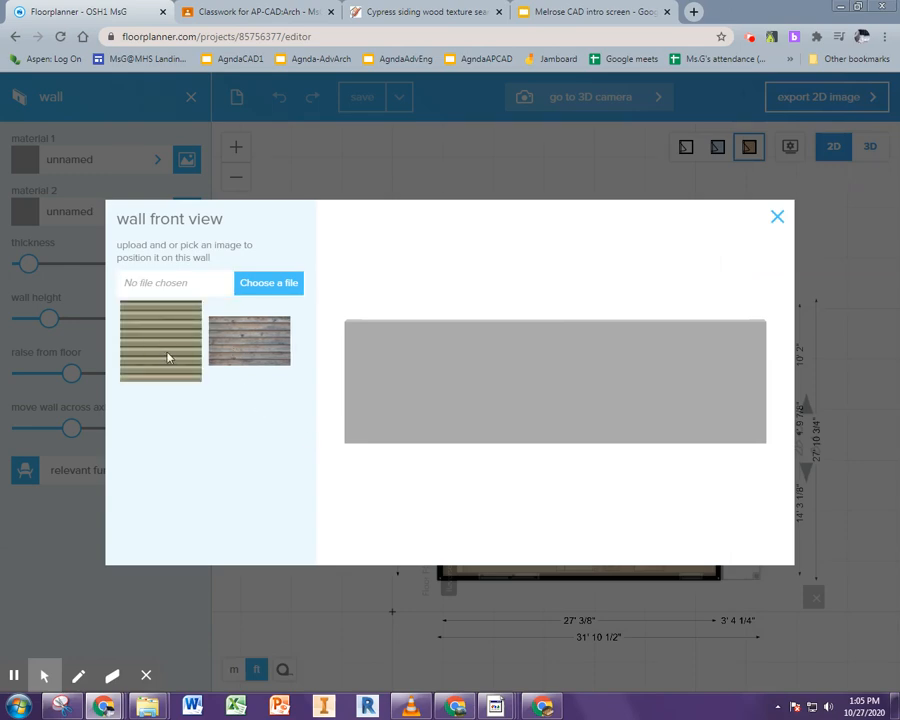
Apply the uploaded cypress siding image to the wall and set its repeat mode to tile-both
click(168, 357)
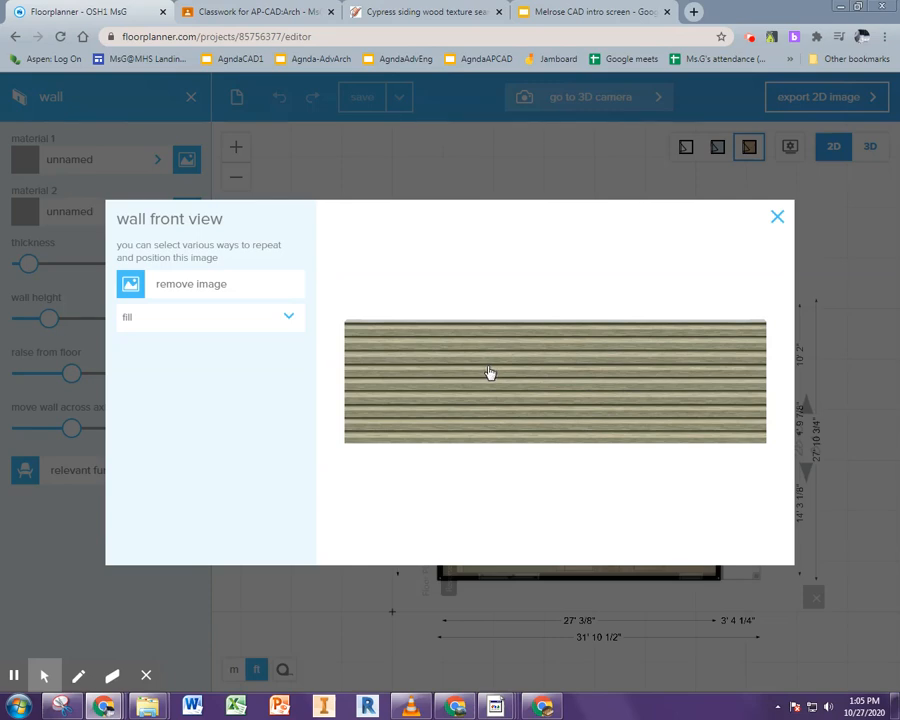
click(288, 324)
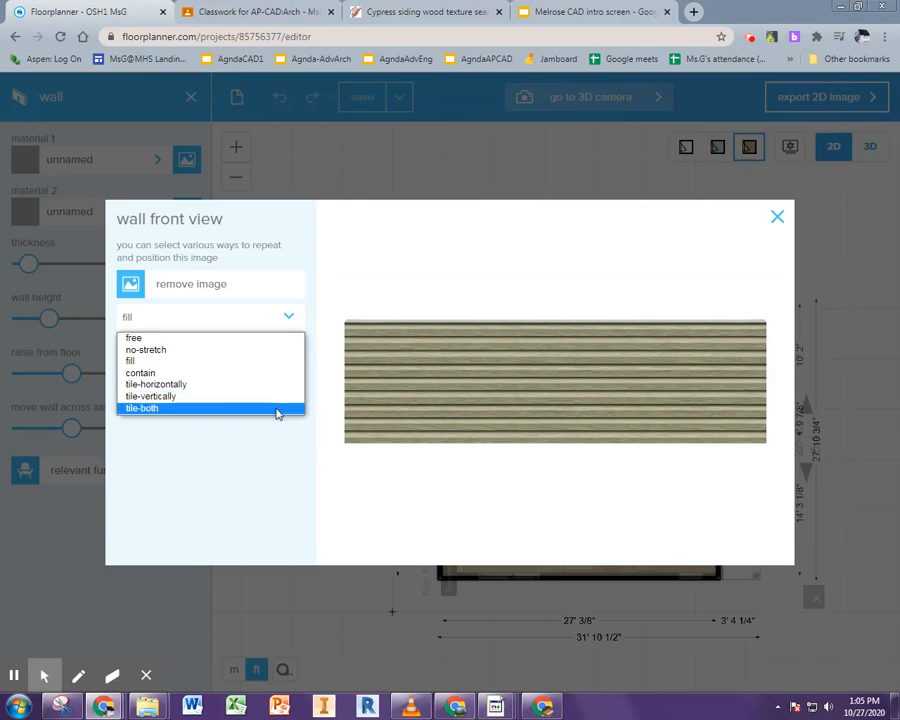
click(170, 408)
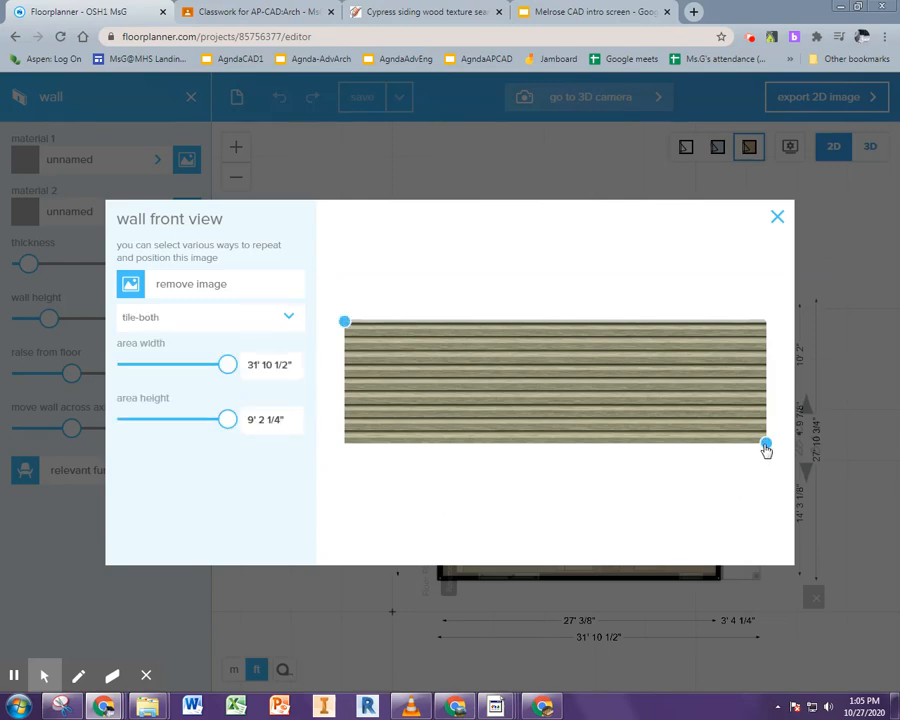
Resize the tiled texture area on the wall and set its area width to 27'
drag(765, 443, 701, 408)
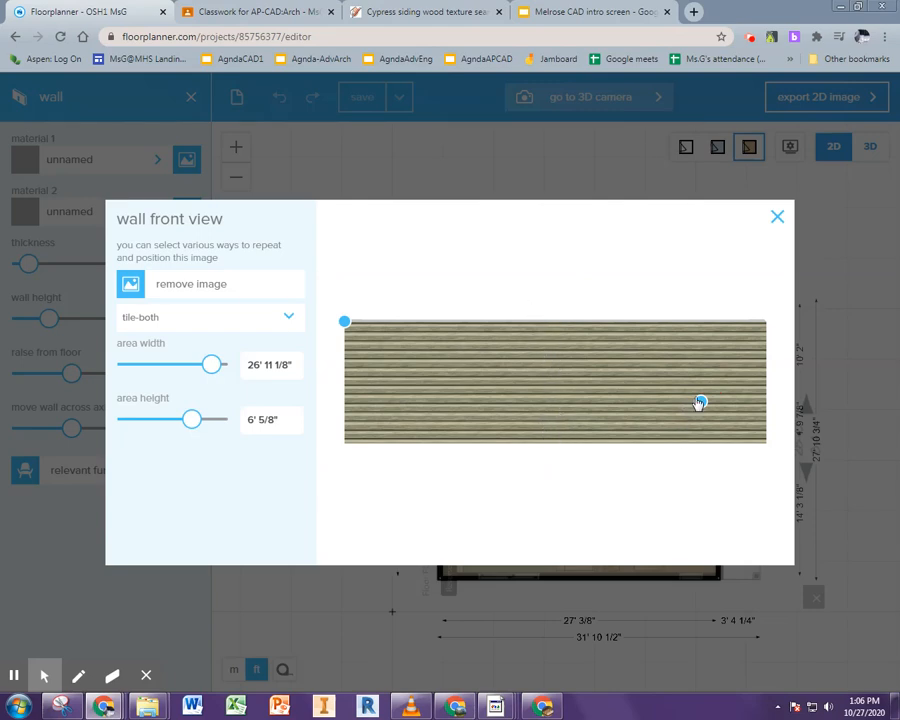
drag(700, 402, 695, 399)
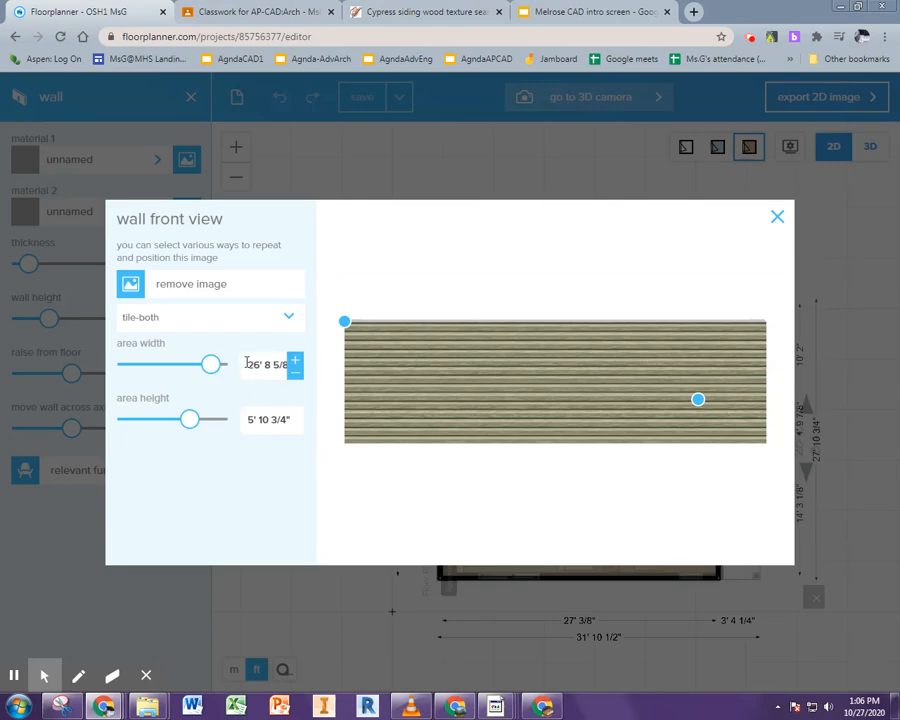
click(293, 364)
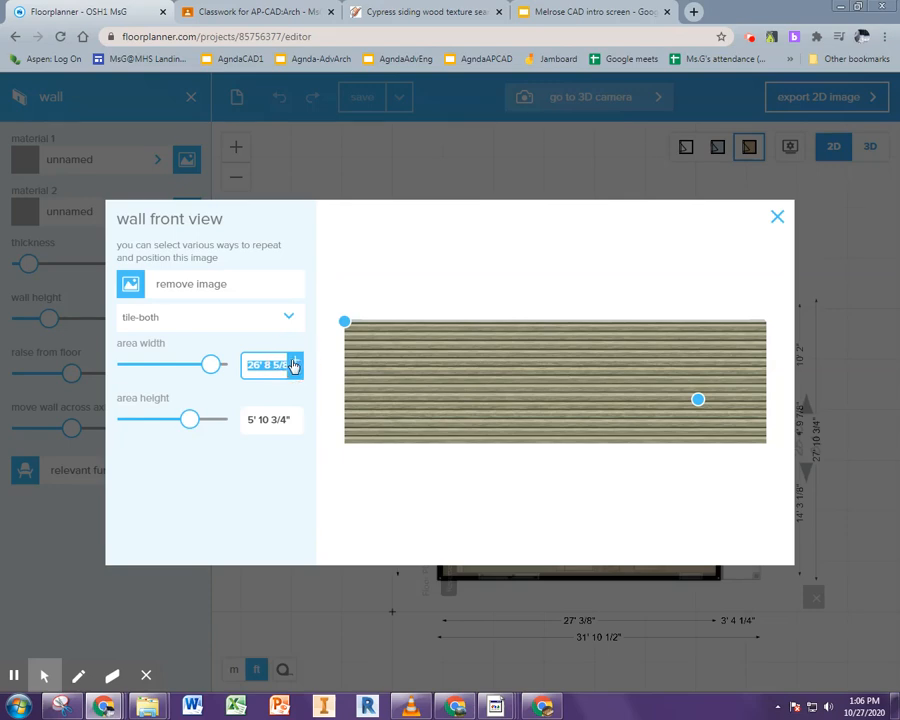
text(26)
click(294, 366)
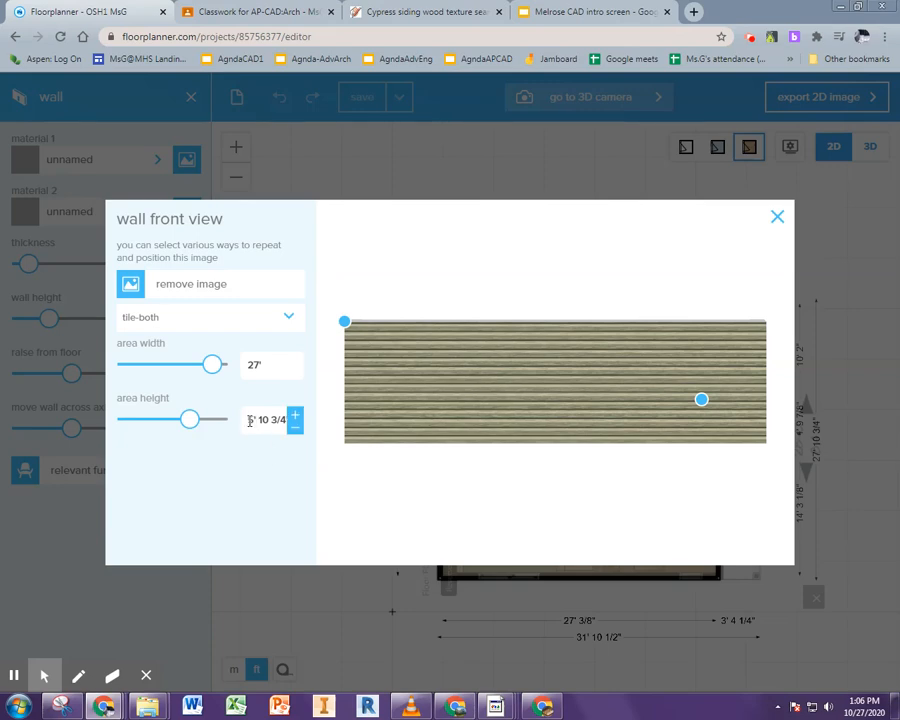
Set the texture area height to 6' 6" and close the wall front view
drag(249, 421, 298, 418)
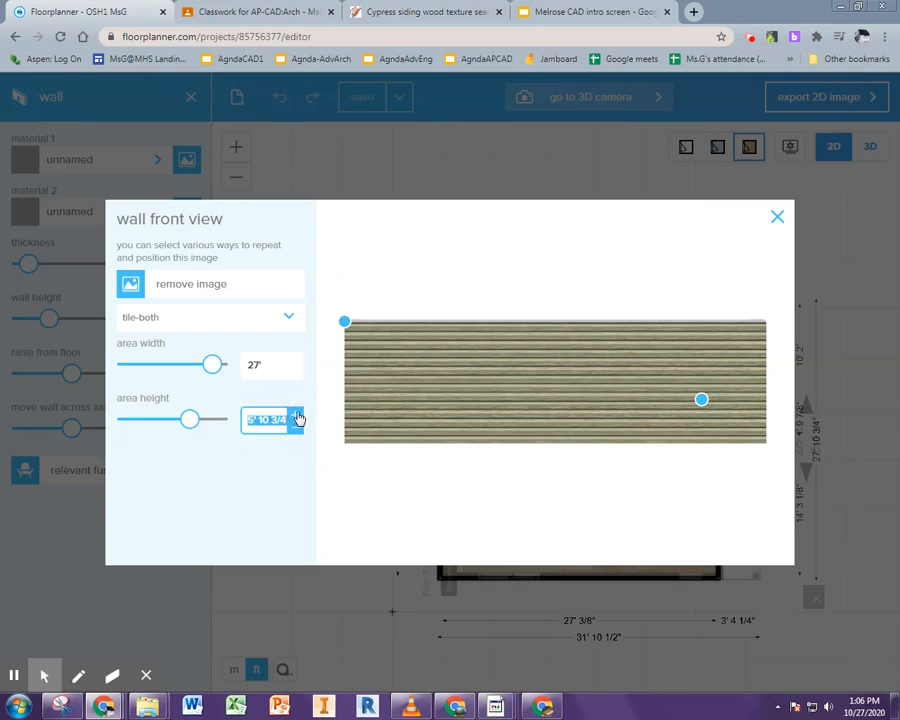
text(6)
key(Return)
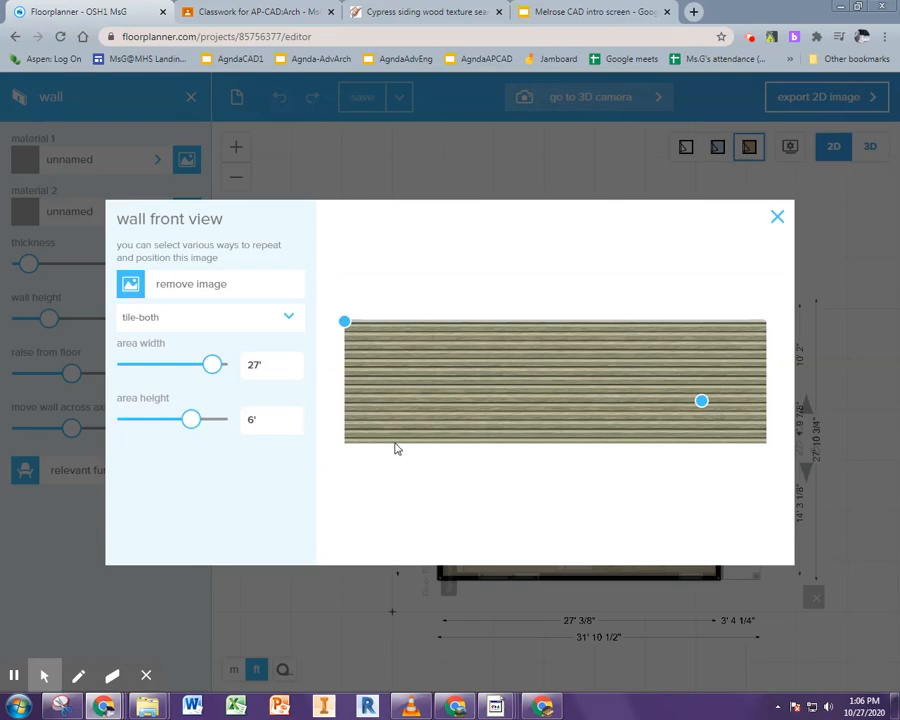
click(255, 420)
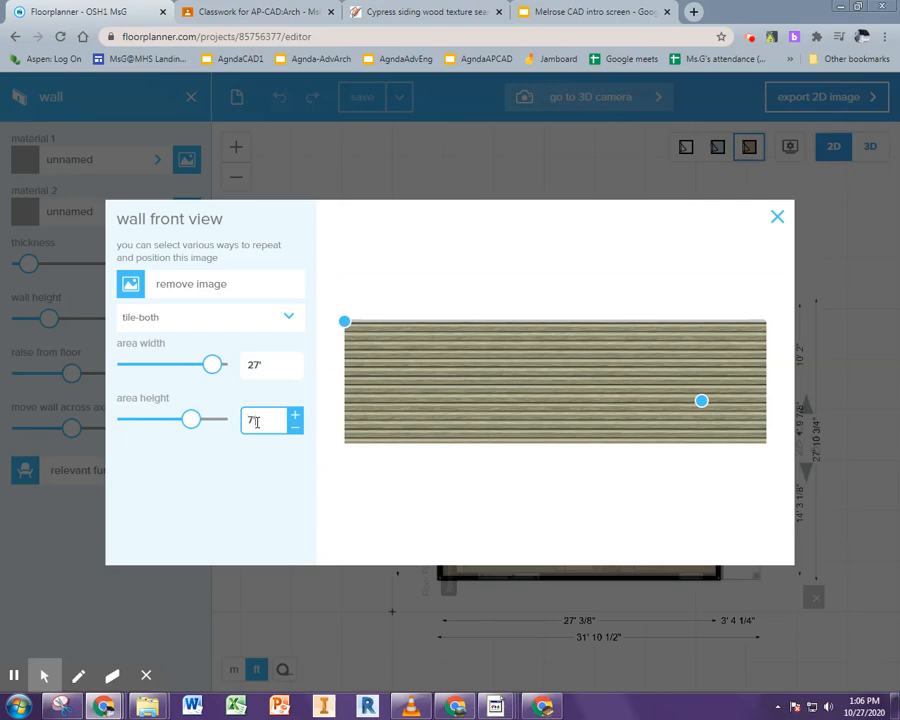
text(7)
key(Return)
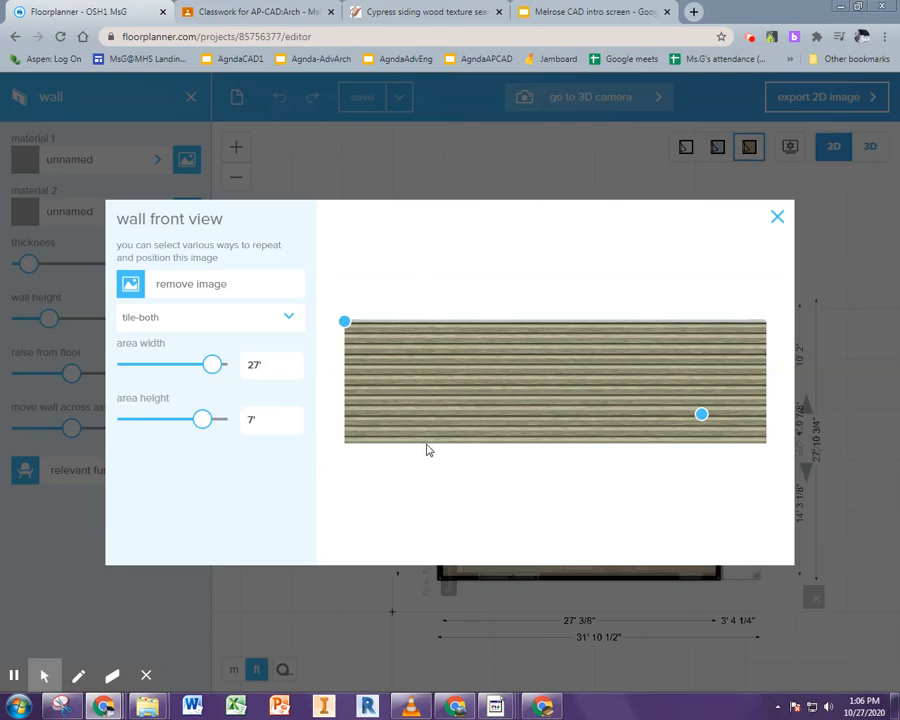
click(271, 420)
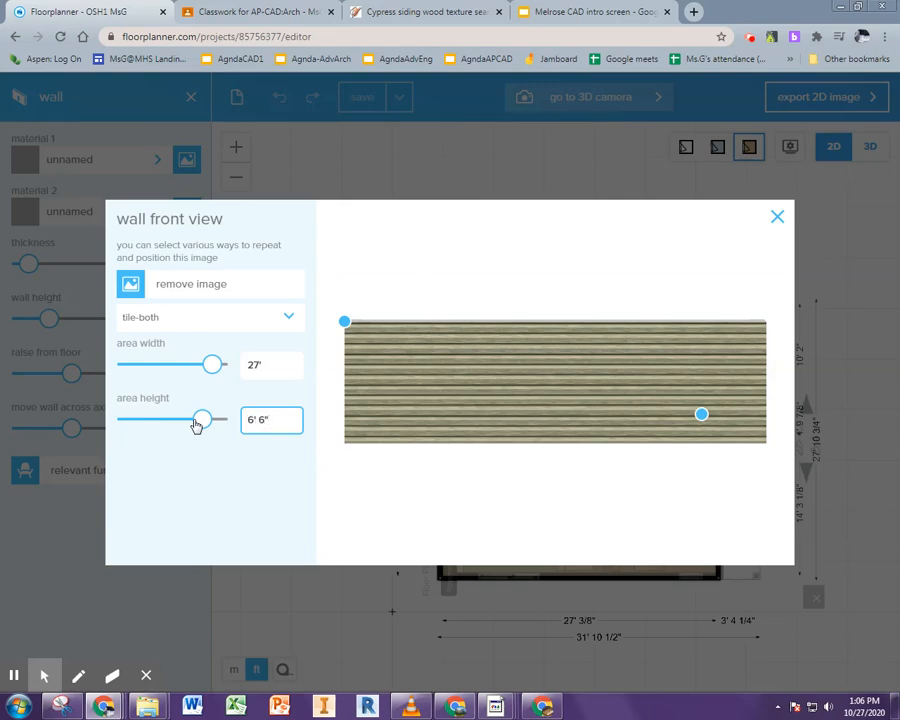
click(212, 459)
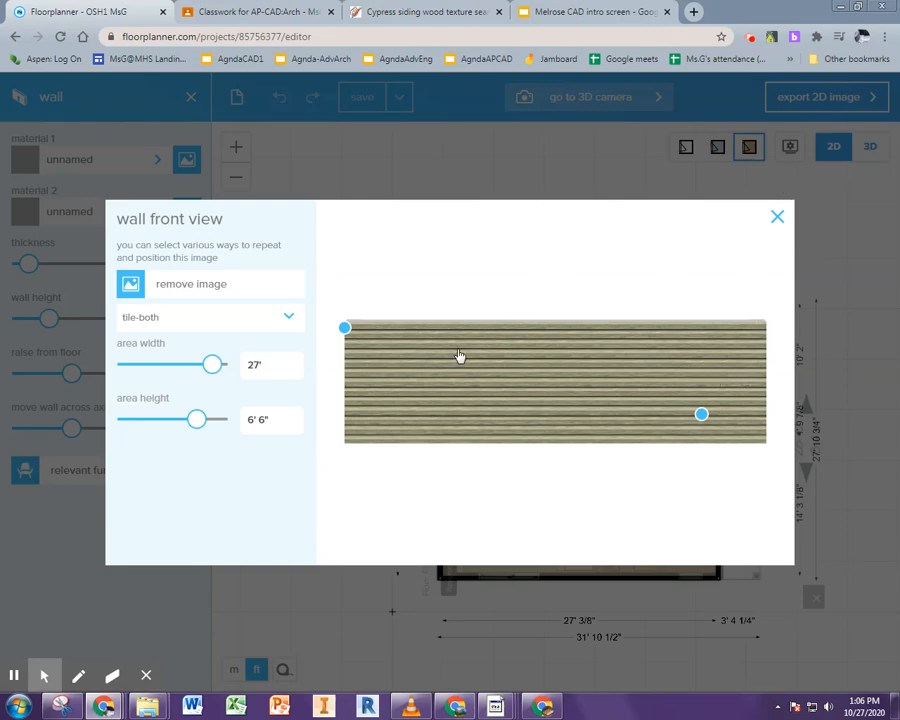
click(778, 222)
Preview the textured wall in 3D by orbiting, then return to 2D
click(870, 146)
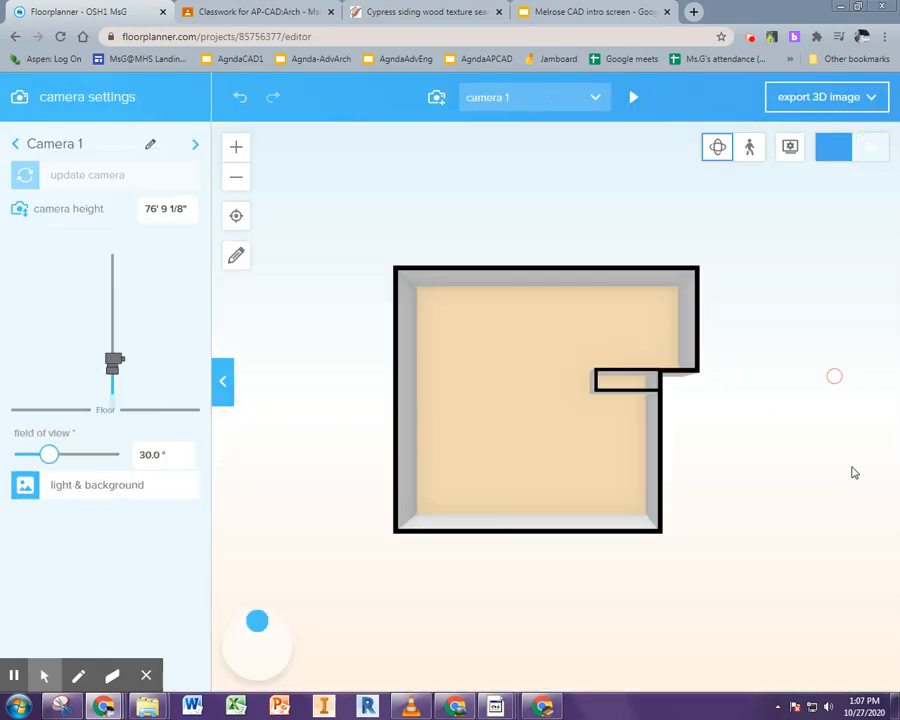
drag(860, 458, 633, 346)
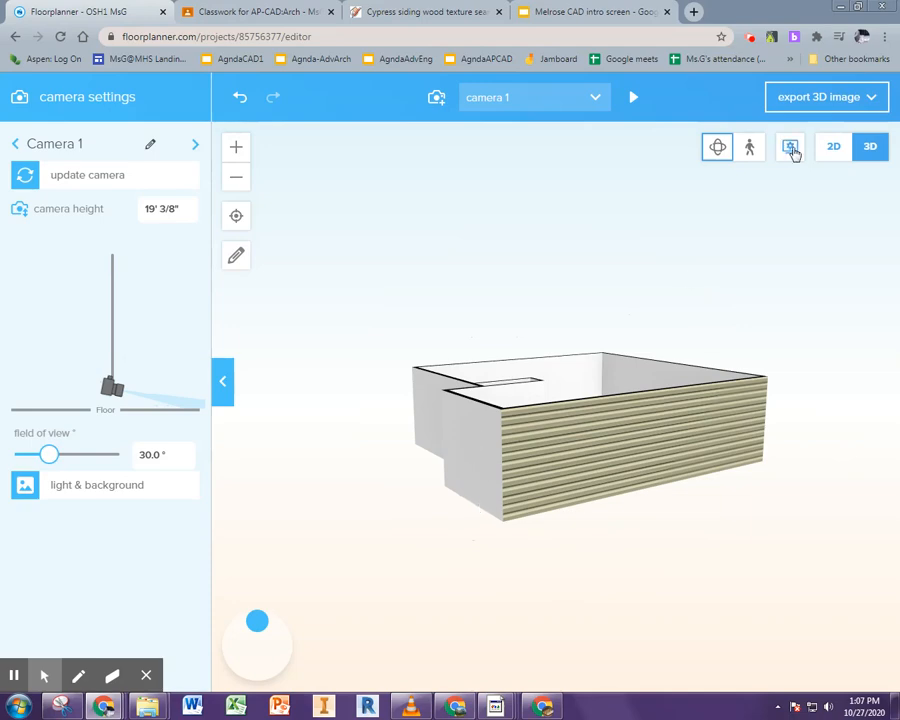
click(828, 148)
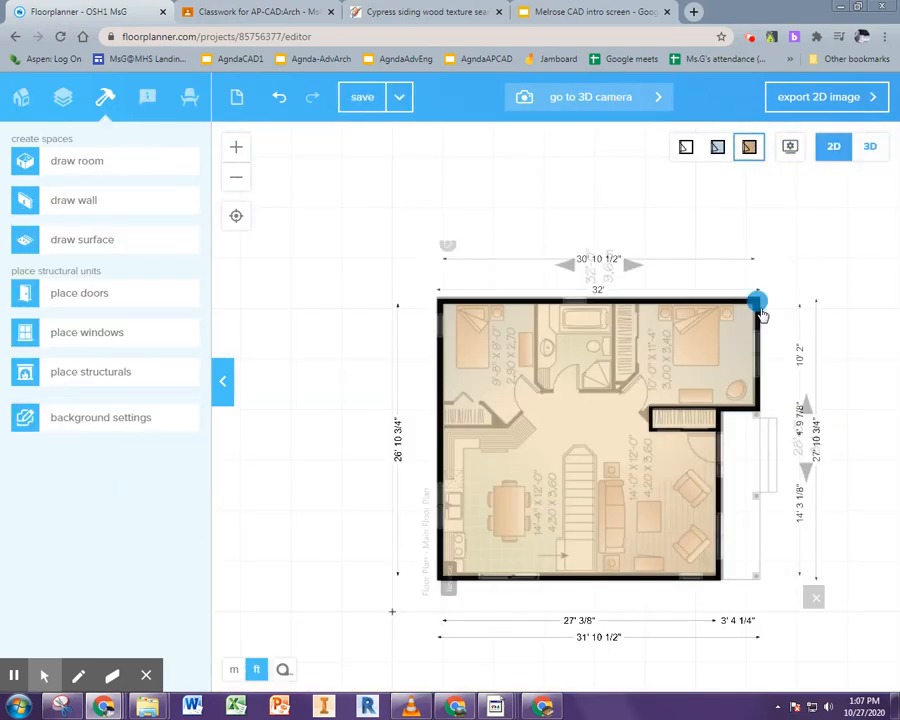
Apply the cypress siding image to the upper right wall with tile-both repeat and a resized tile area
click(758, 321)
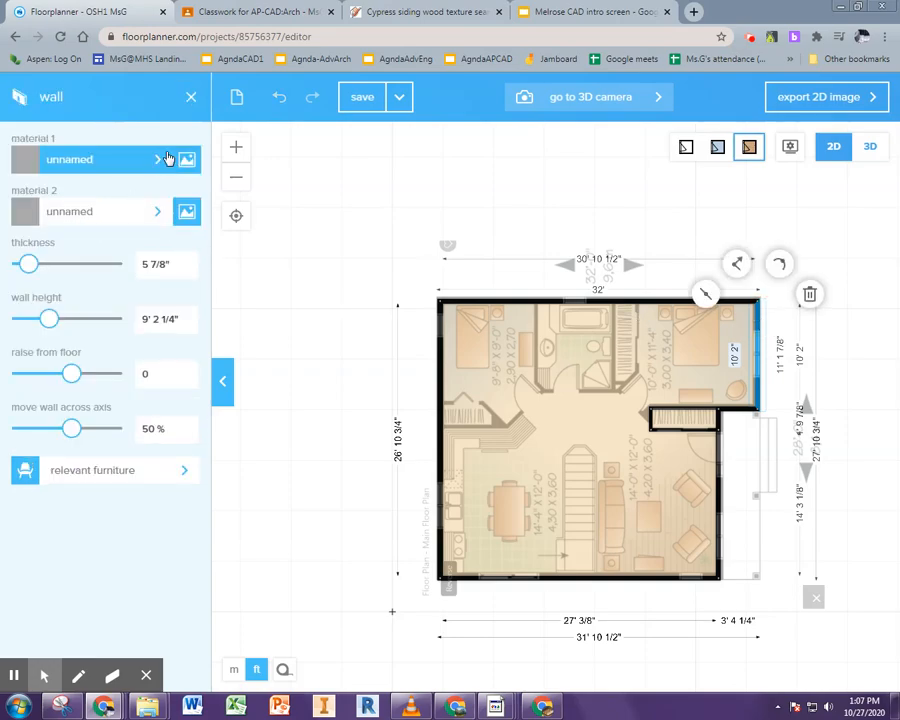
click(186, 159)
click(153, 348)
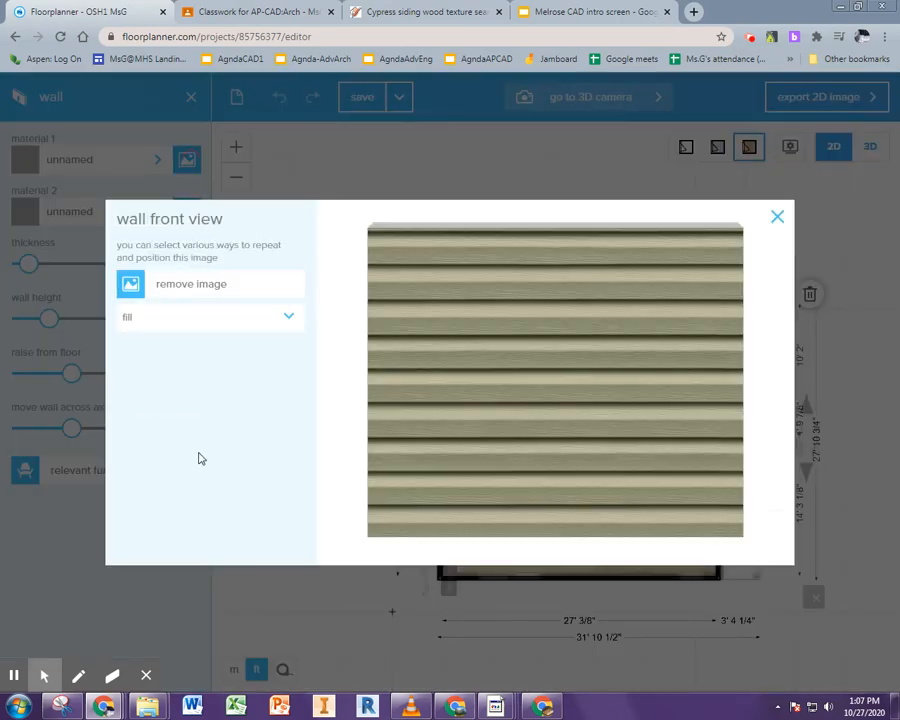
click(289, 317)
click(274, 409)
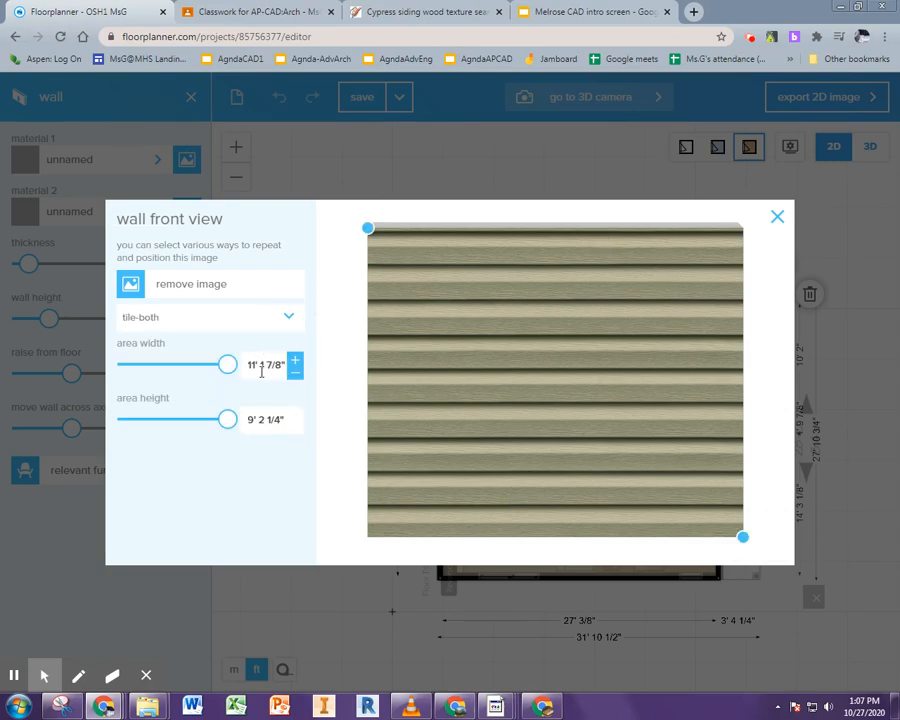
drag(742, 537, 667, 380)
click(777, 216)
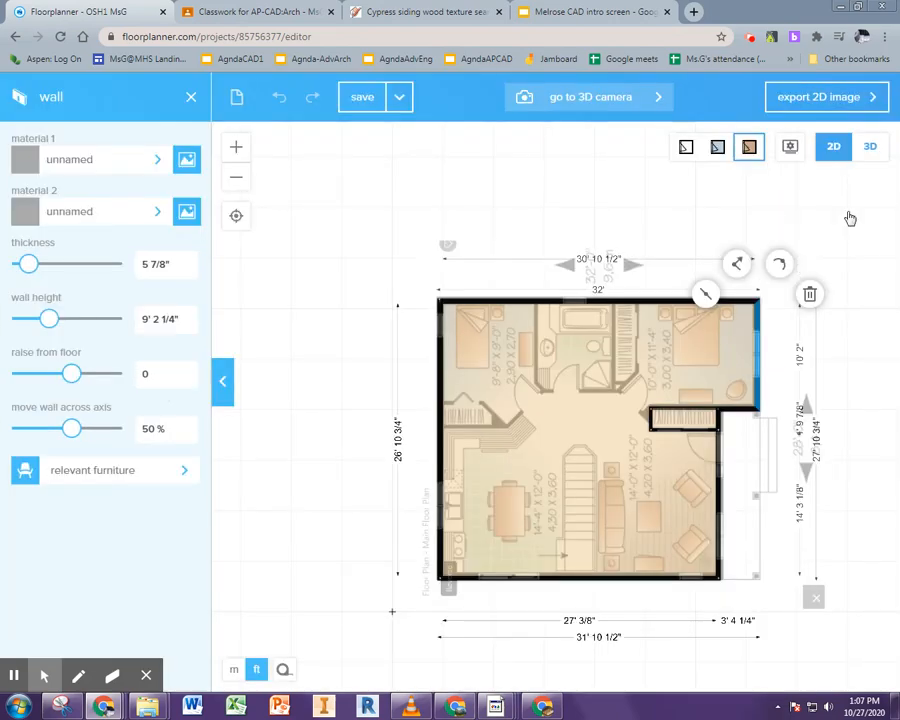
Inspect the textured walls up close in 3D, then return to 2D
click(867, 150)
drag(870, 518, 584, 319)
scroll(599, 528, up, 5)
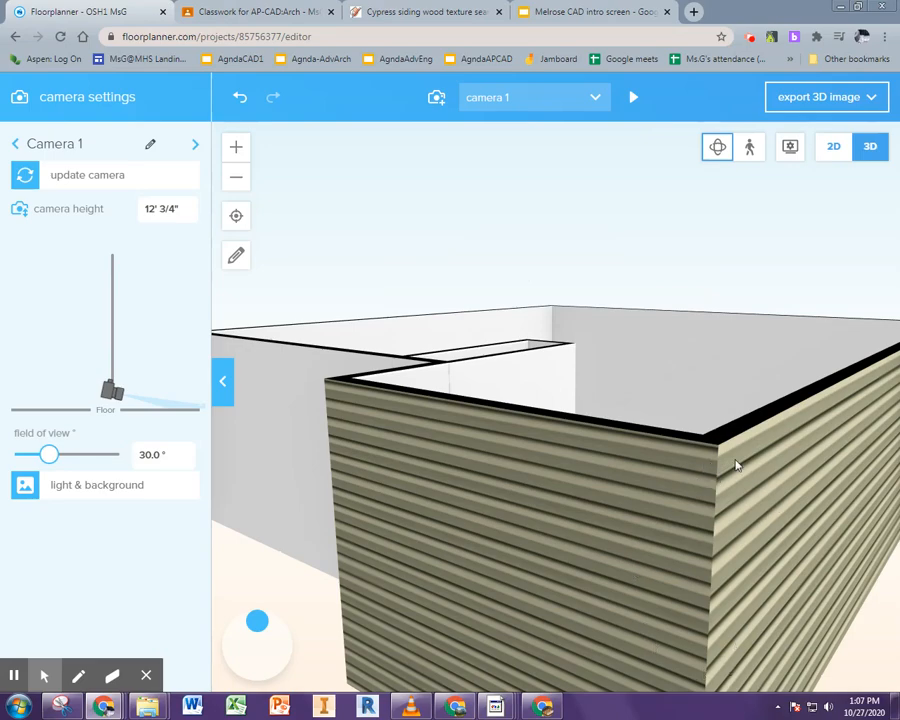
click(833, 147)
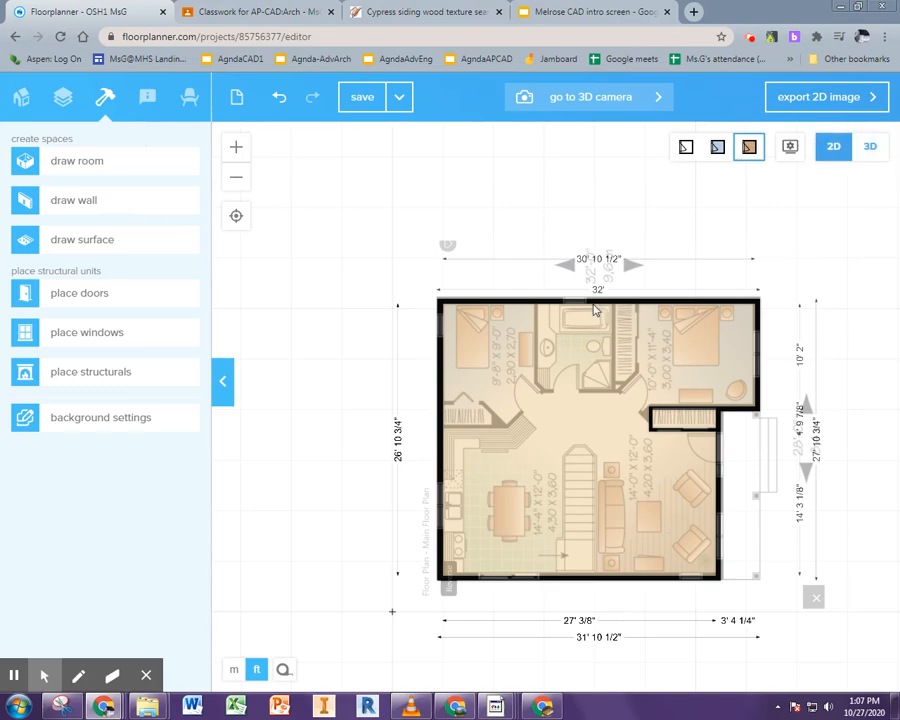
Reopen the upper right wall's front-view image and set its area width to 27'
click(758, 330)
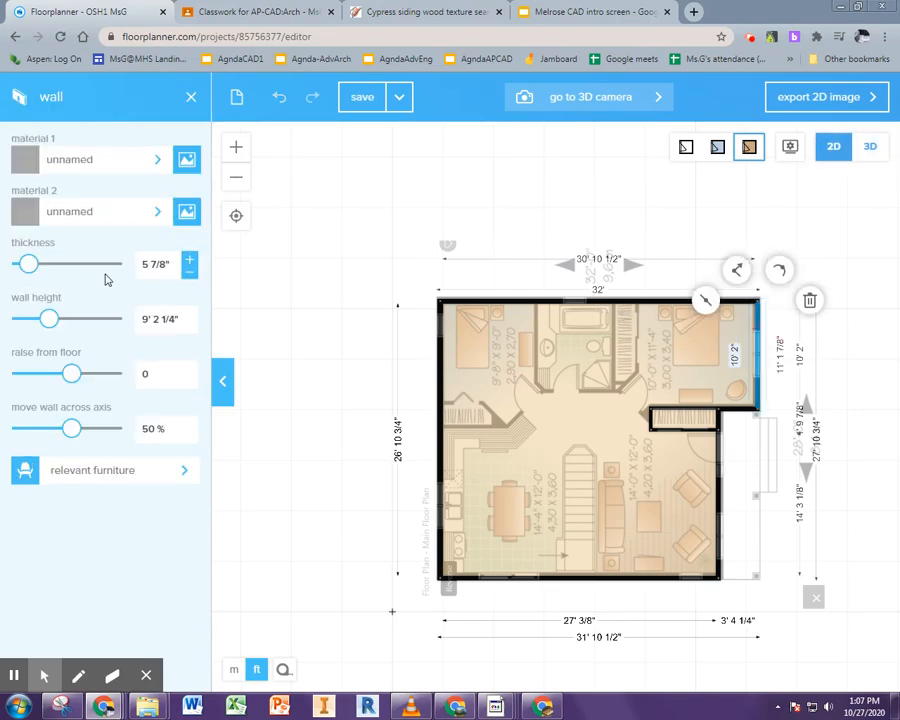
click(187, 159)
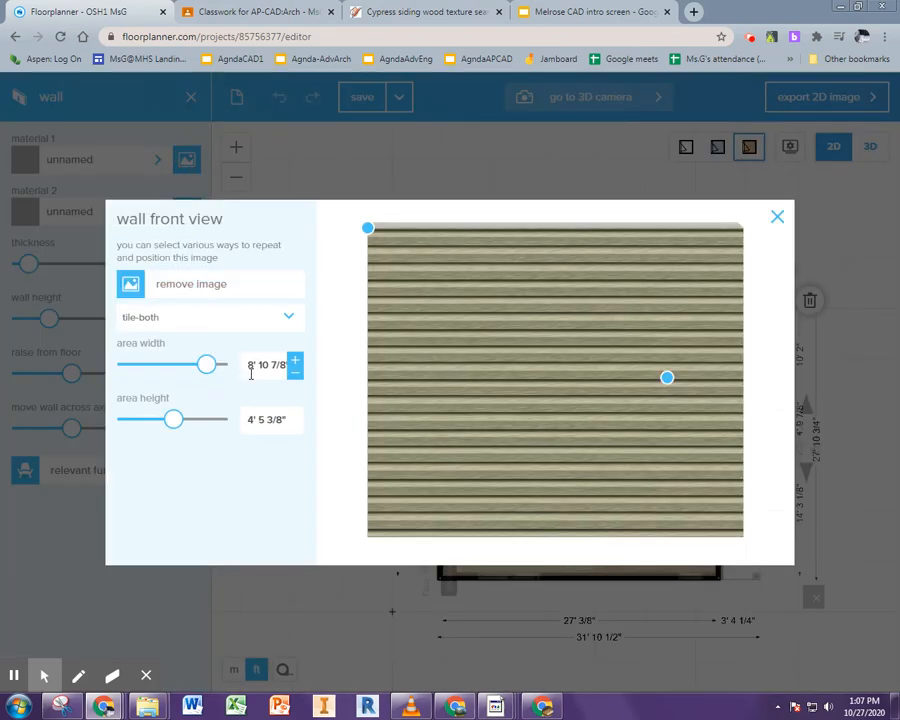
drag(249, 364, 329, 357)
text(27')
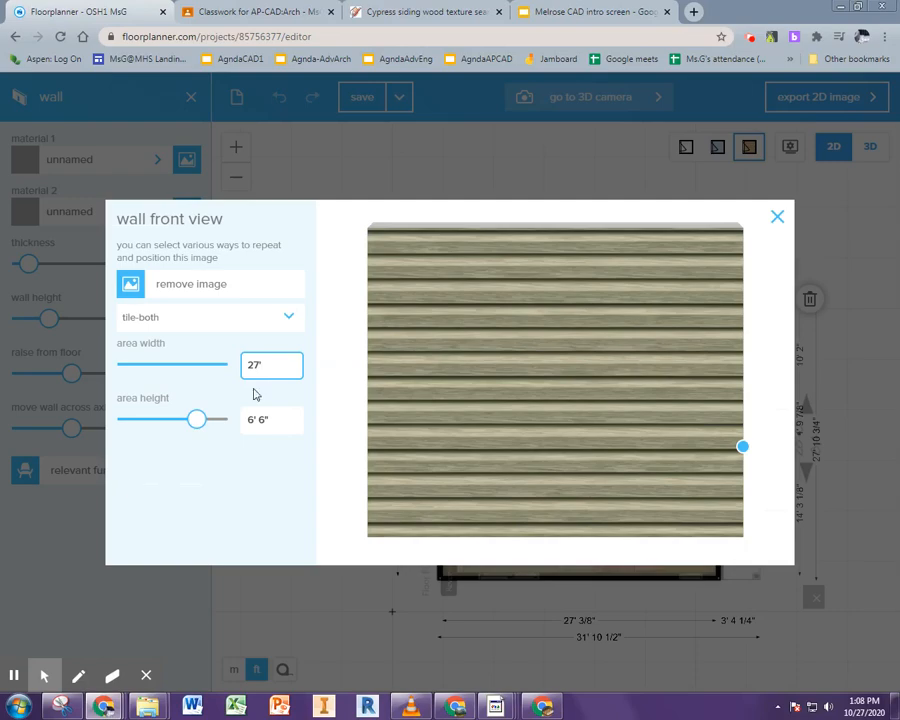
click(762, 256)
click(777, 217)
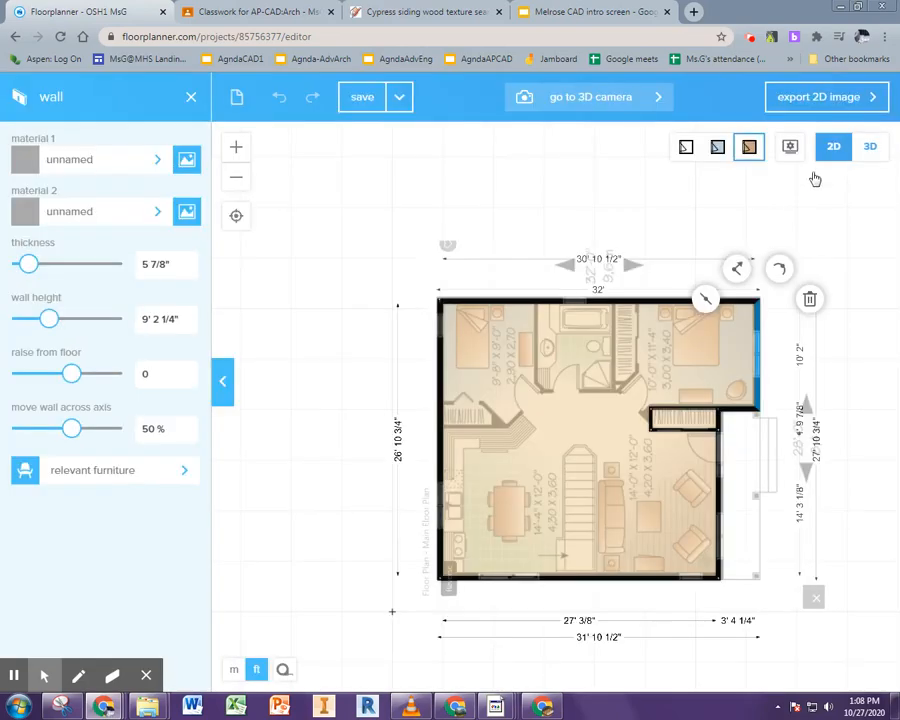
Orbit around the house in 3D to check the siding on both walls
click(869, 146)
drag(820, 408, 626, 294)
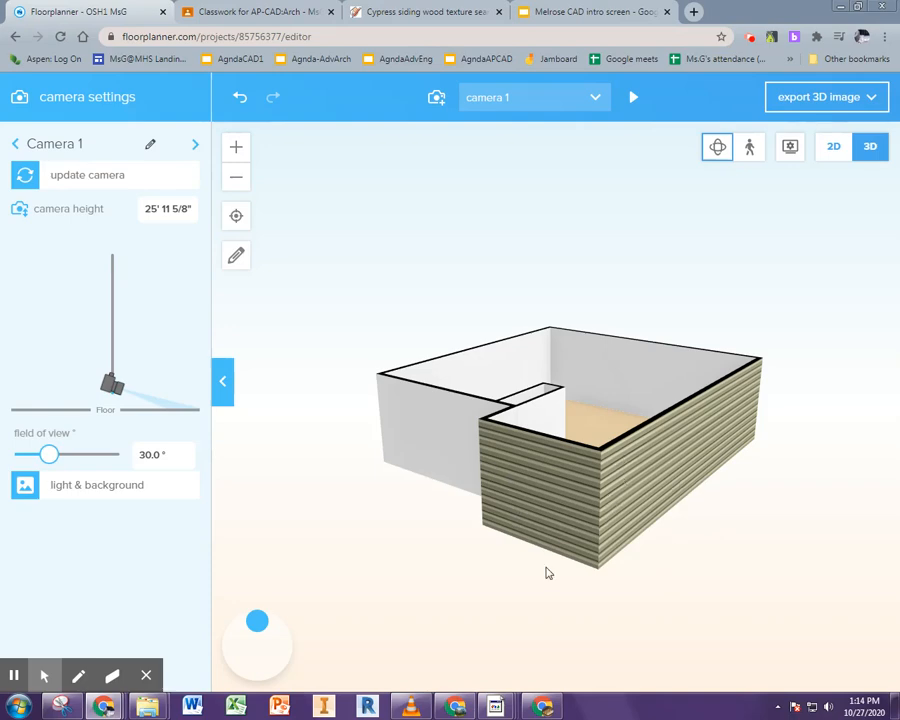
drag(420, 471, 739, 440)
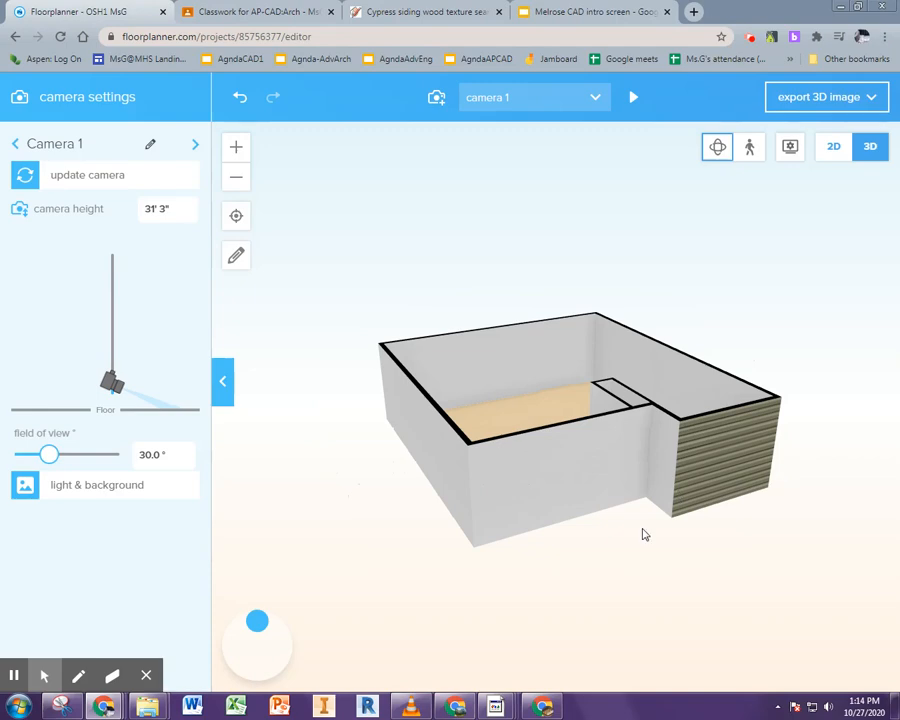